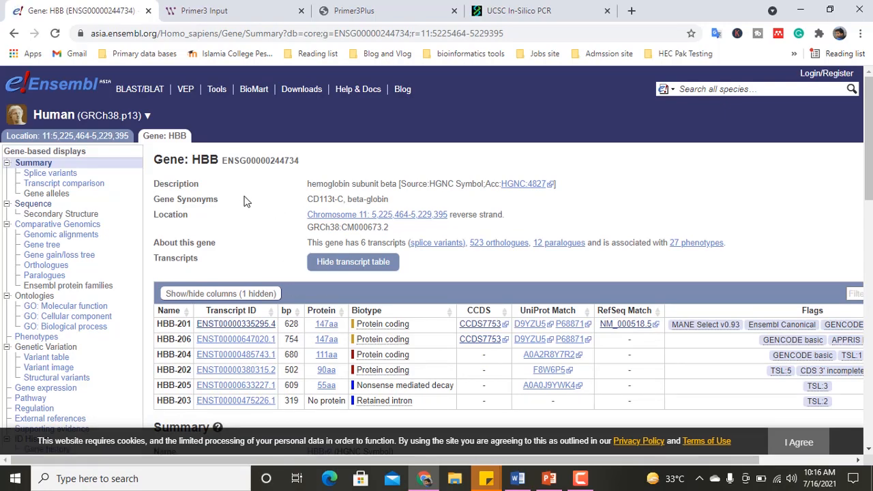
Open the marked-up sequence of the human HBB gene and look over its highlighted exons.
scroll(246, 200, down, 2)
scroll(245, 200, up, 2)
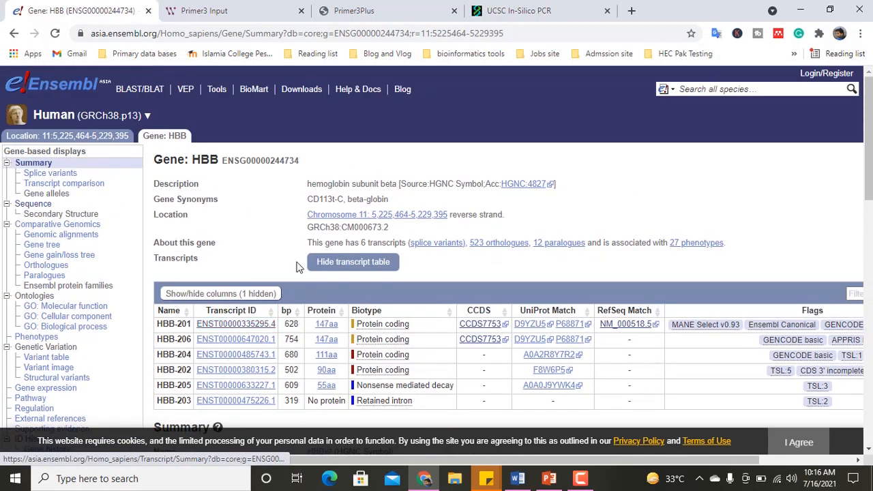
click(32, 204)
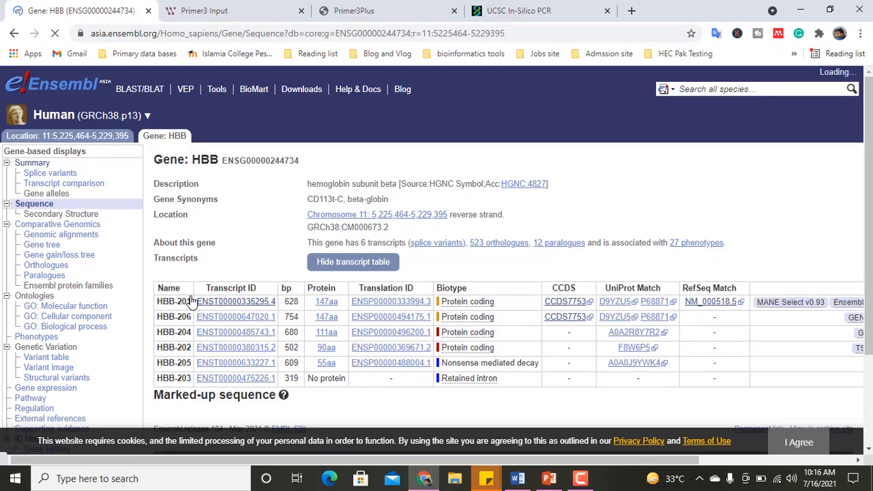
scroll(265, 208, down, 10)
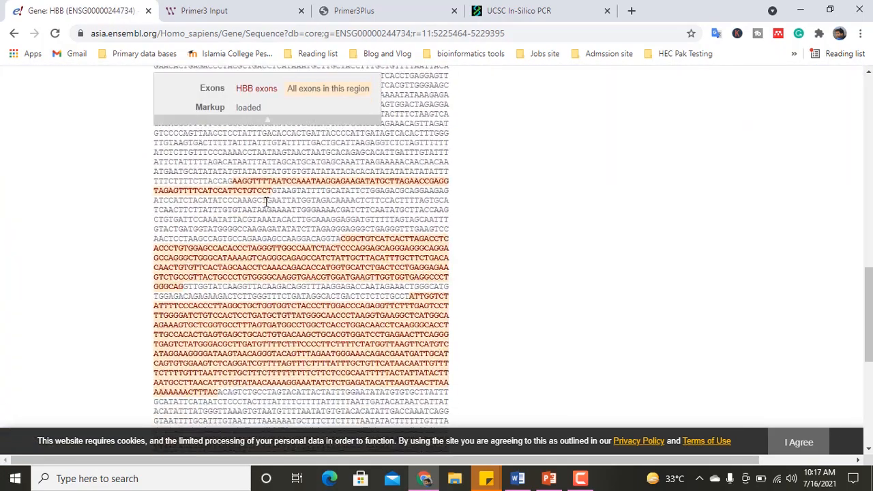
scroll(266, 203, up, 10)
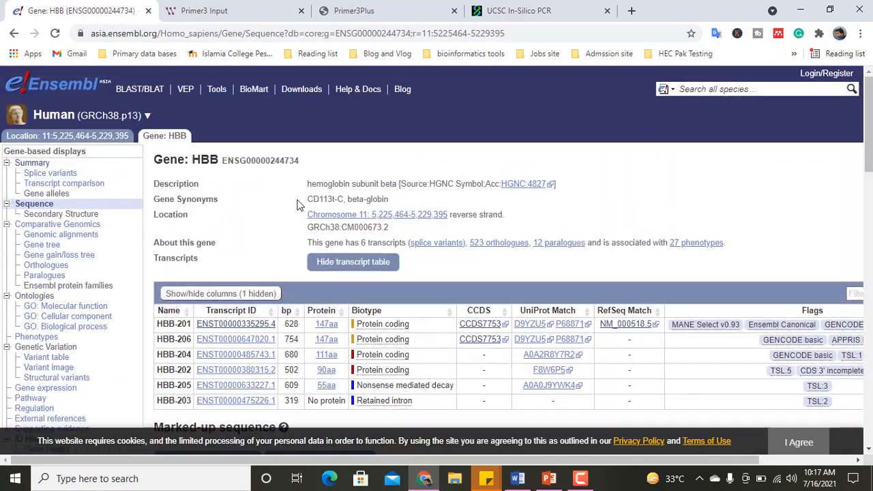
Review the HBB gene's description, chromosome location and transcript information in the gene summary.
drag(305, 184, 400, 184)
drag(305, 215, 467, 217)
click(516, 219)
scroll(478, 257, down, 3)
scroll(423, 225, up, 2)
drag(294, 182, 464, 208)
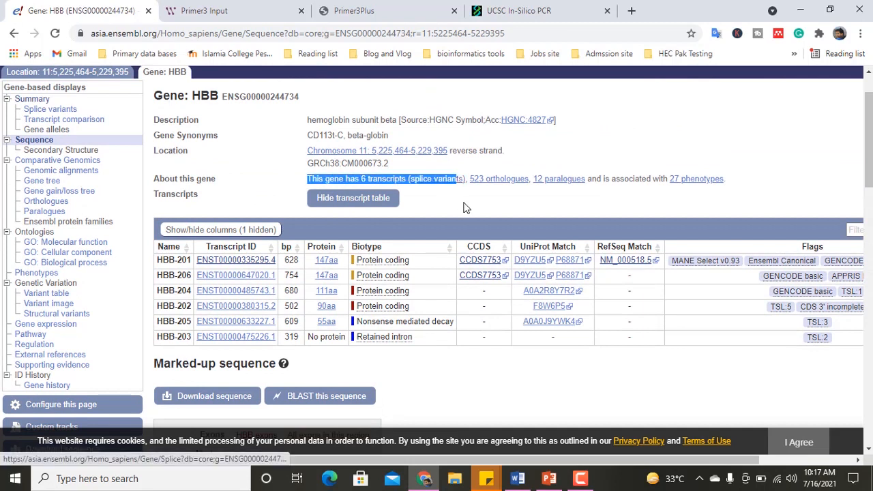
click(468, 204)
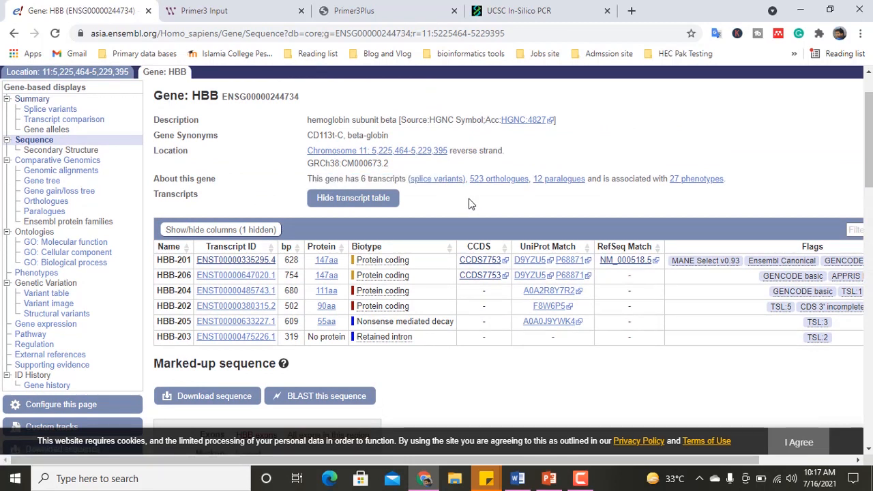
Open the HBB-201 transcript ENST00000335295.4 and its CCDS7753 report in separate browser tabs.
right_click(480, 260)
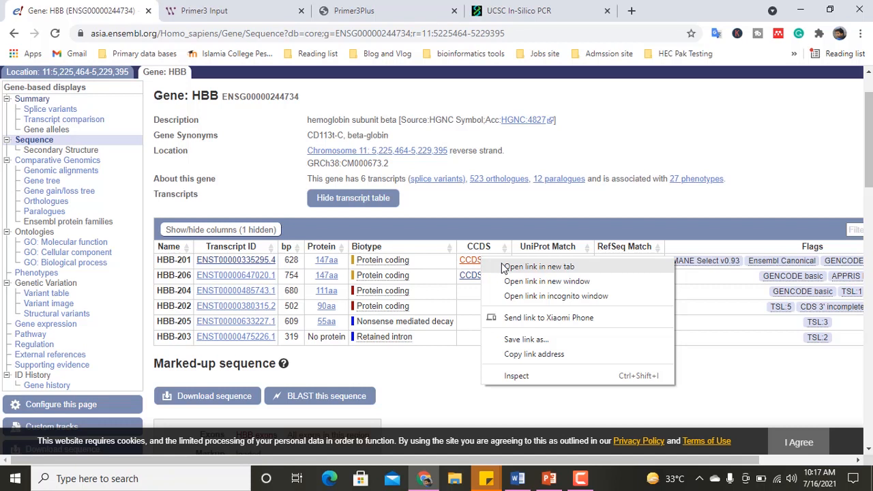
right_click(230, 260)
click(253, 267)
right_click(500, 261)
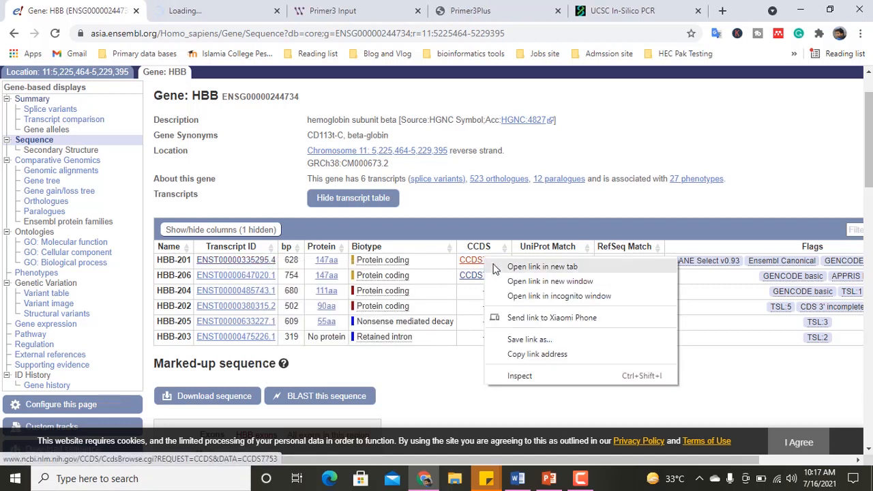
click(526, 270)
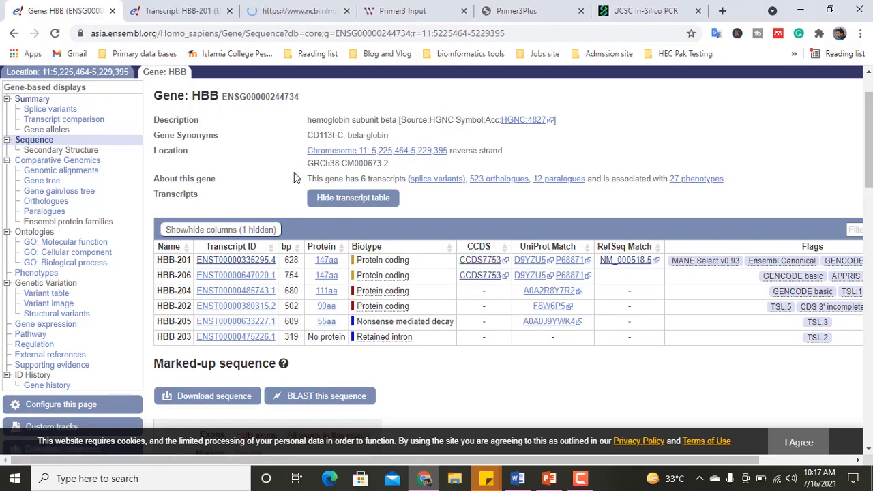
Go to the HBB-201 transcript page and open its exon listing.
key(ctrl+Tab)
scroll(226, 208, down, 4)
scroll(226, 208, up, 5)
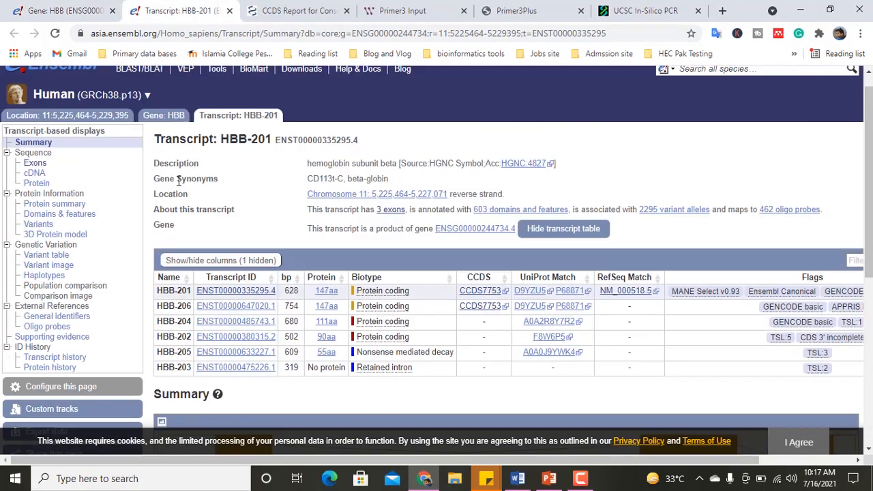
Copy the first ten bases, ATGGTGCATC, of the nucleotide sequence in the CCDS7753 report.
click(279, 9)
scroll(262, 198, down, 10)
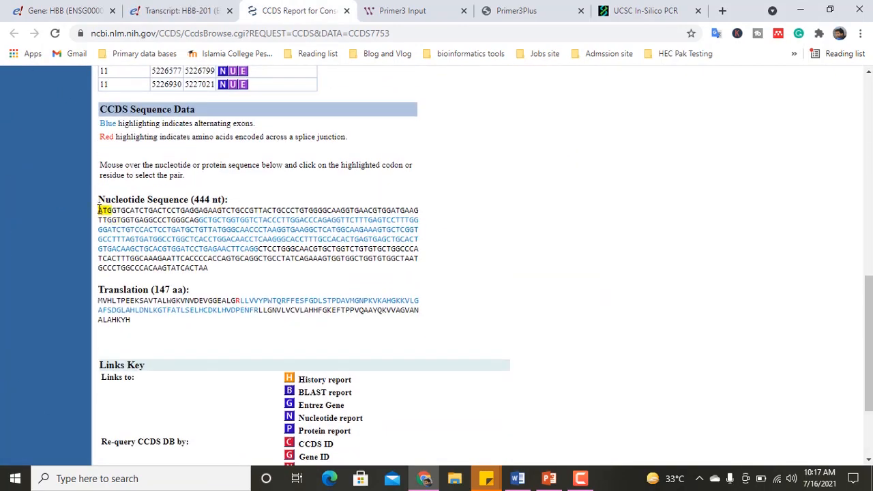
drag(99, 211, 144, 211)
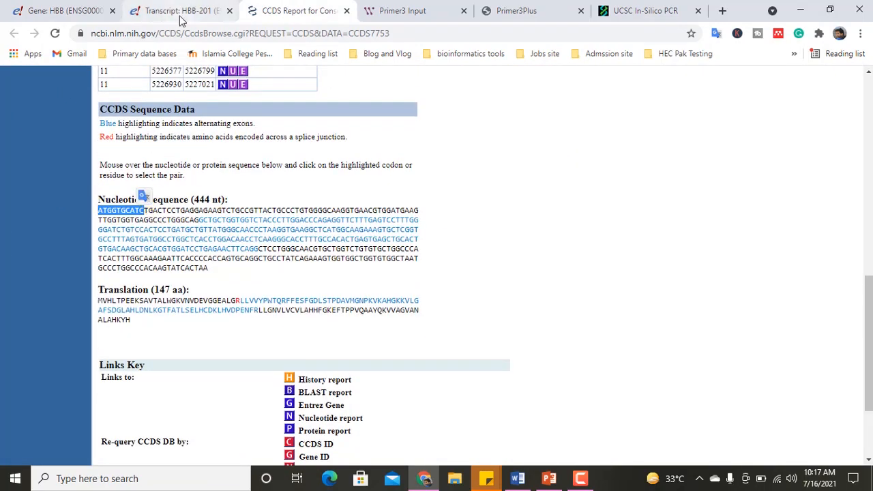
right_click(127, 210)
click(162, 220)
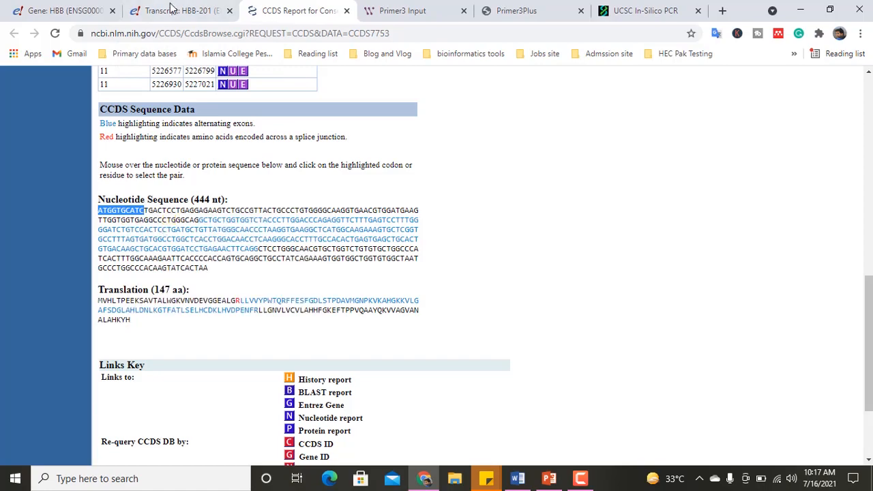
Search the HBB-201 exon listing for ATGGTGCATC and look at the match in the exon table.
click(171, 8)
scroll(195, 141, down, 3)
scroll(297, 180, up, 1)
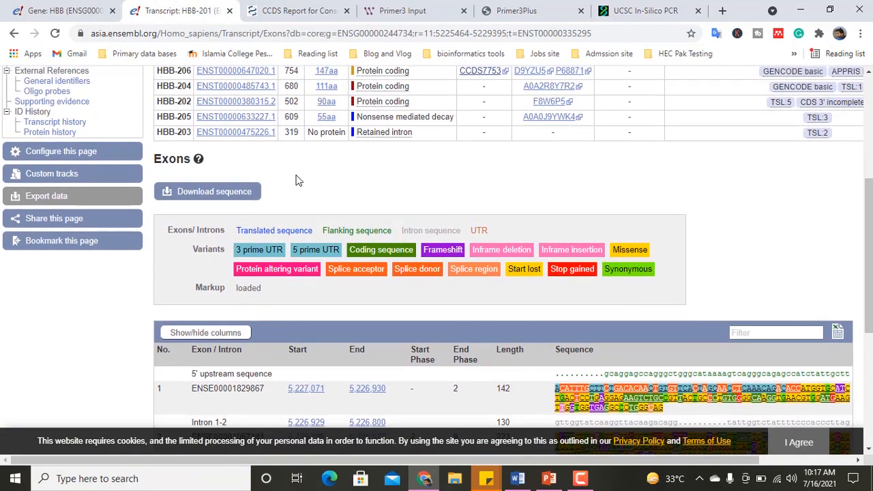
key(ctrl+f)
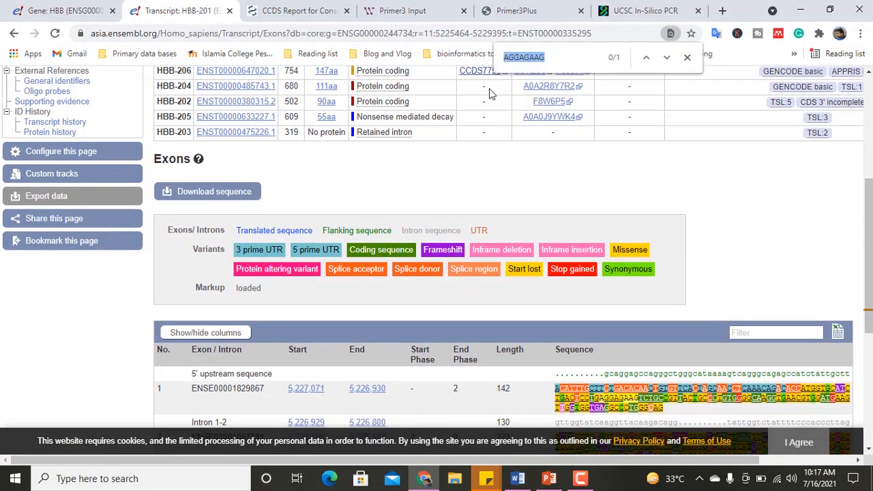
right_click(565, 57)
click(590, 152)
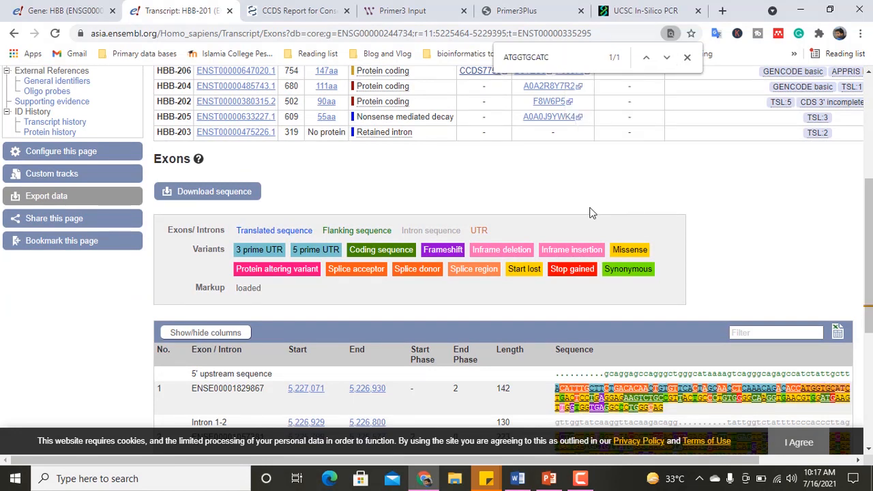
scroll(592, 212, down, 2)
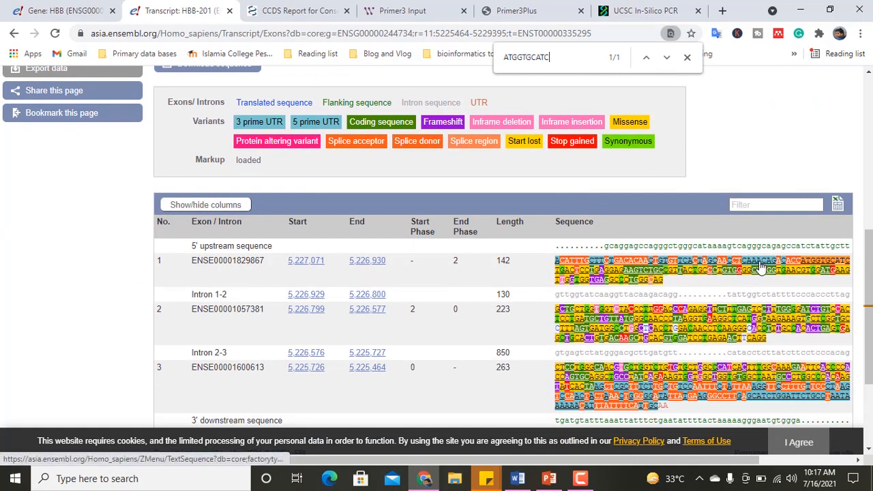
Search the HBB gene's marked-up sequence for the start of the coding sequence, ATGGTGCATC.
click(63, 10)
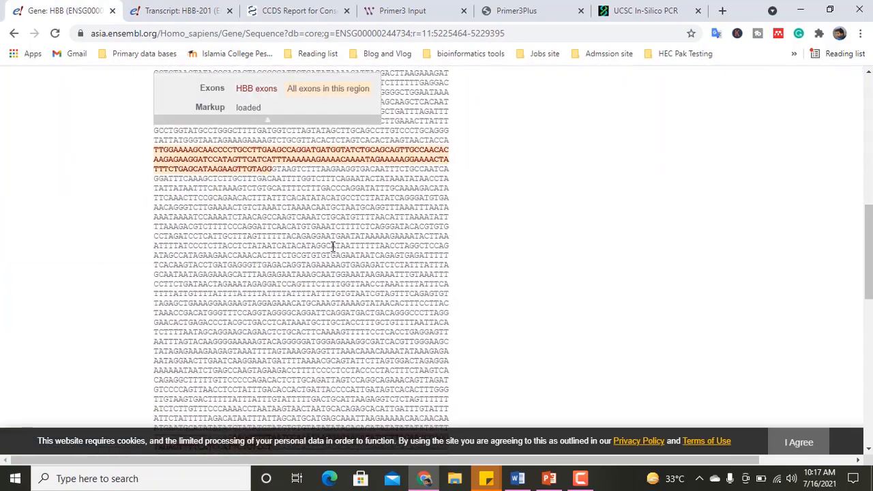
scroll(332, 247, up, 3)
key(ctrl+f)
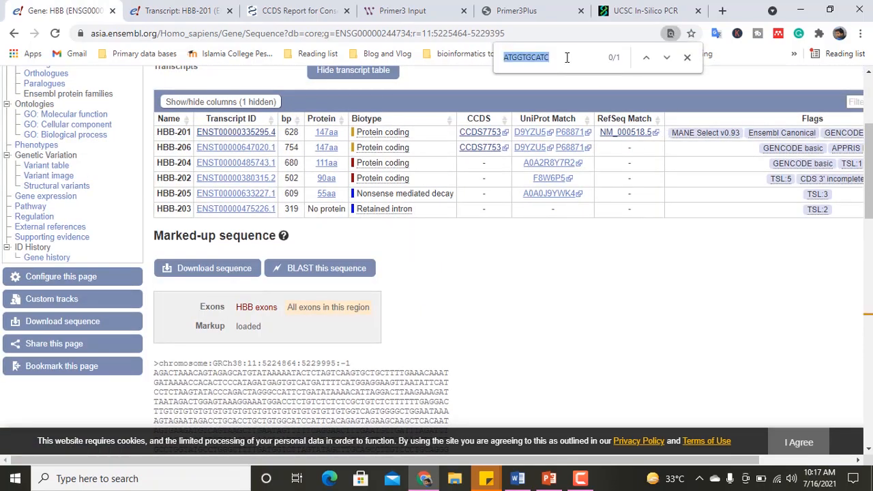
key(ctrl+v)
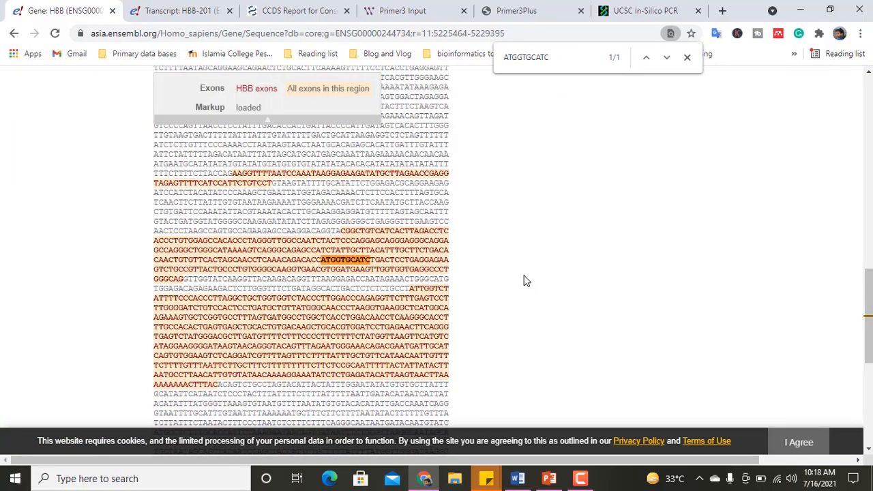
Compare the ATGGTGCATC match and the bases following it with the start of the CCDS nucleotide sequence.
drag(323, 261, 377, 258)
click(349, 292)
drag(322, 259, 385, 259)
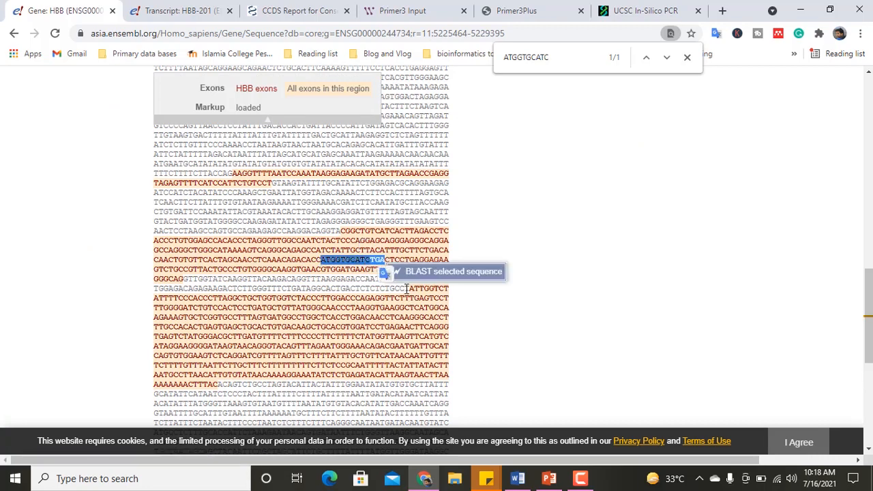
click(298, 10)
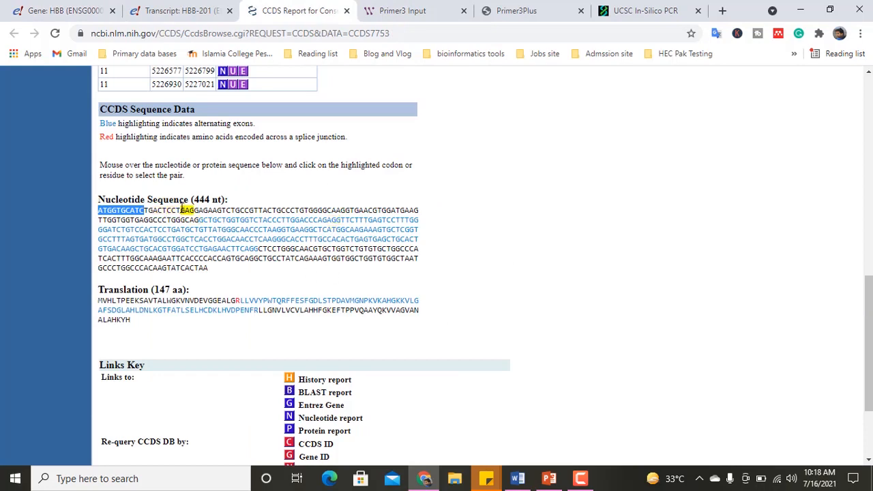
drag(176, 211, 146, 211)
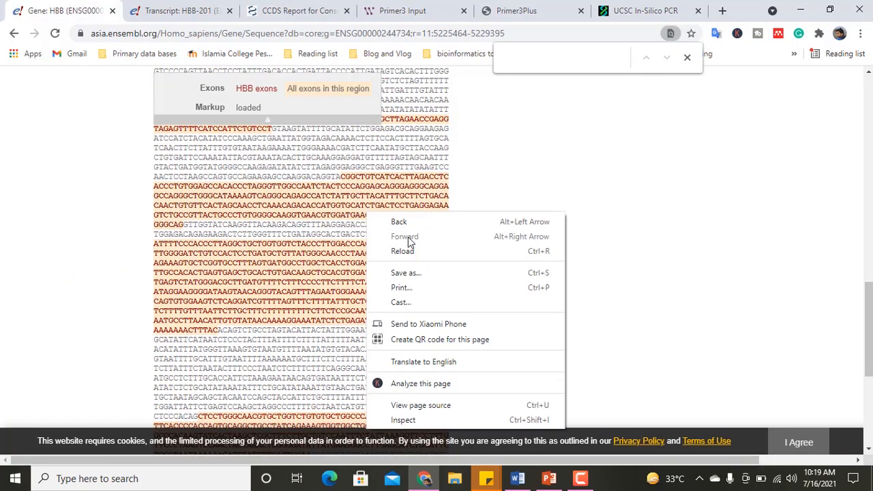
Copy the marked-up gene sequence from the AACTCCTAAGCC line through the line ending in GAACTTCAGGG, and check the transcript's exon listing.
drag(156, 159, 447, 235)
click(395, 234)
right_click(394, 234)
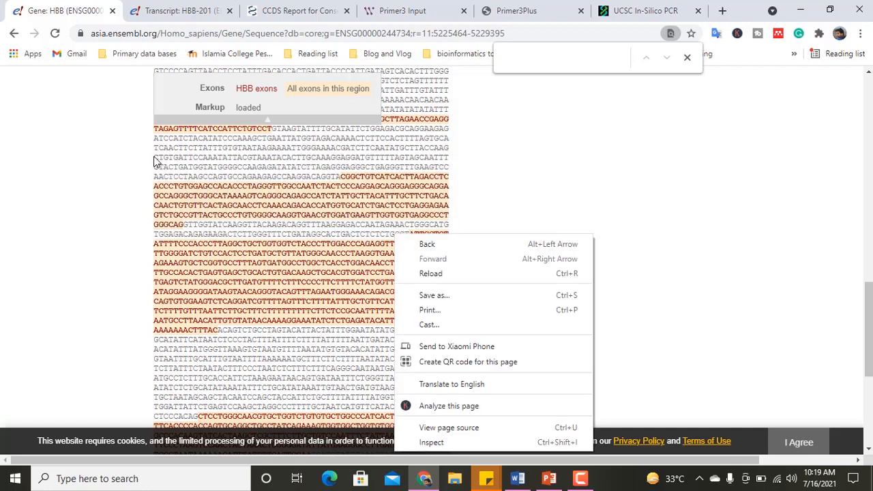
drag(155, 161, 386, 236)
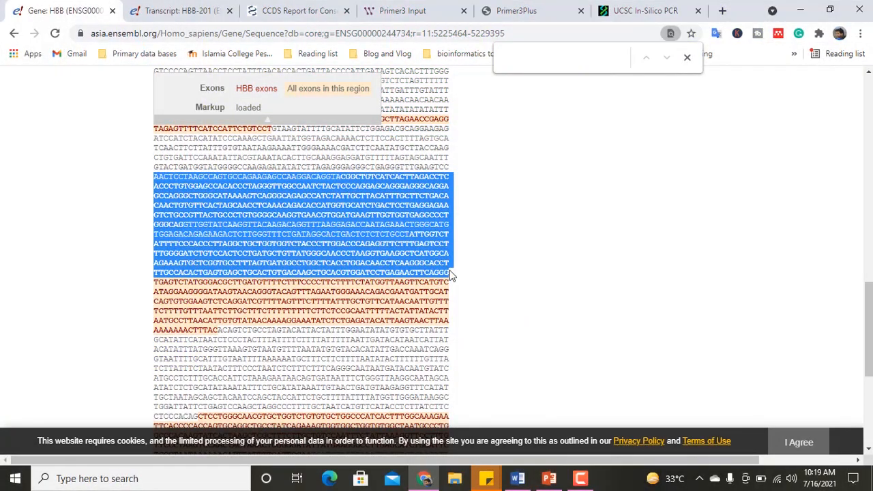
click(182, 8)
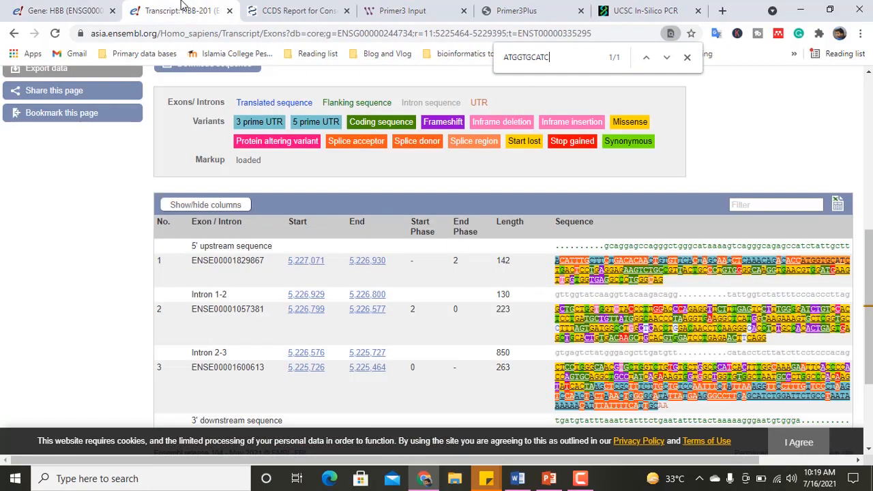
scroll(321, 244, up, 2)
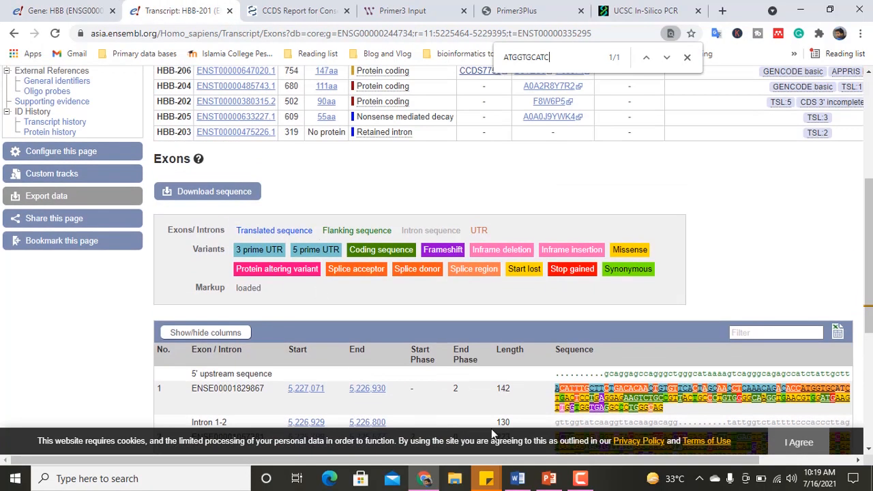
Switch to the Word document "Primer designing for PCR" and add blank lines at its end to start a new page.
click(518, 478)
scroll(397, 314, down, 20)
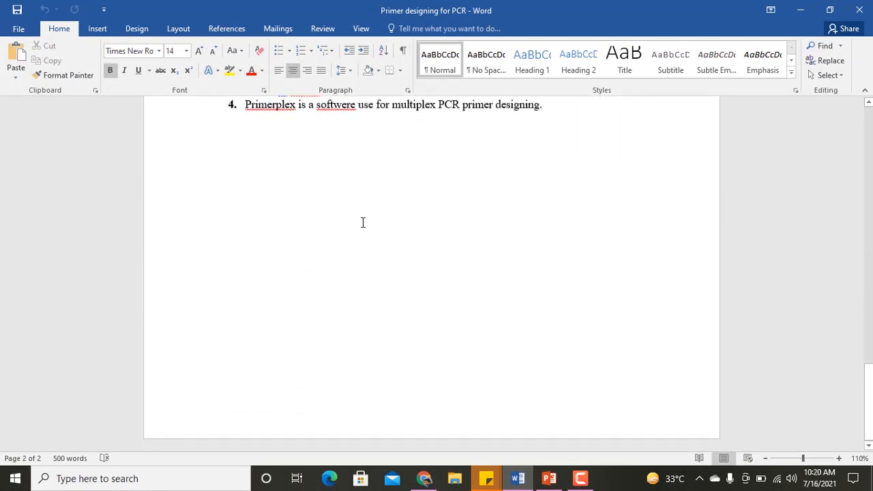
click(529, 190)
key(Return)
key(Return)
key(Return)
key(Return)
key(Return)
key(Return)
key(Return)
key(Return)
key(Return)
key(Return)
key(Return)
key(Return)
key(Return)
key(Return)
key(Return)
key(Return)
key(Return)
key(Return)
key(Return)
key(Return)
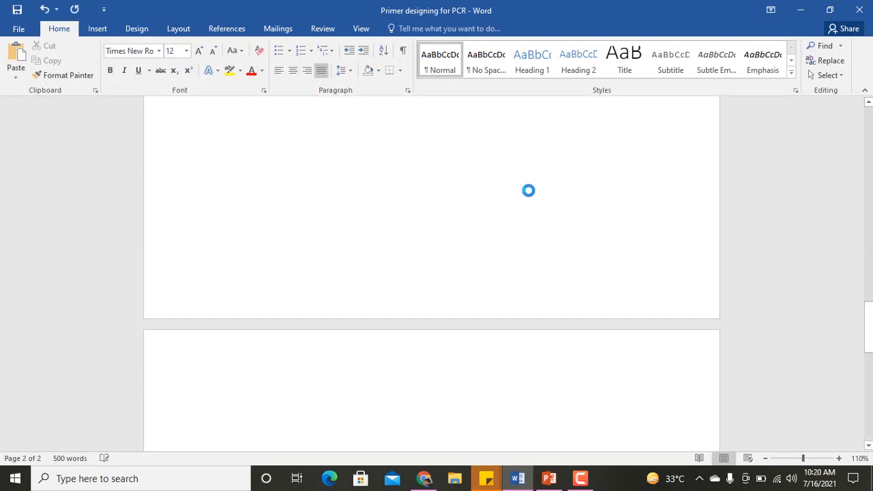
Paste the copied HBB sequence onto the new page, keeping its source formatting with the highlighted exons.
right_click(286, 245)
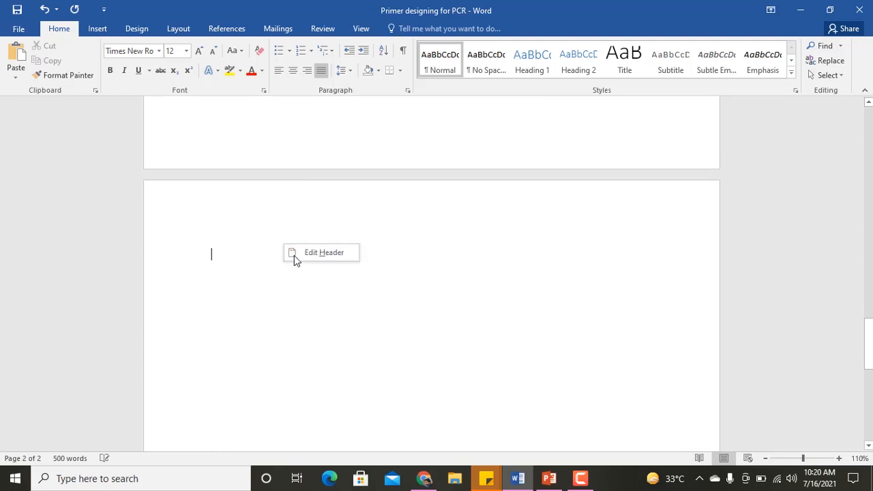
right_click(233, 254)
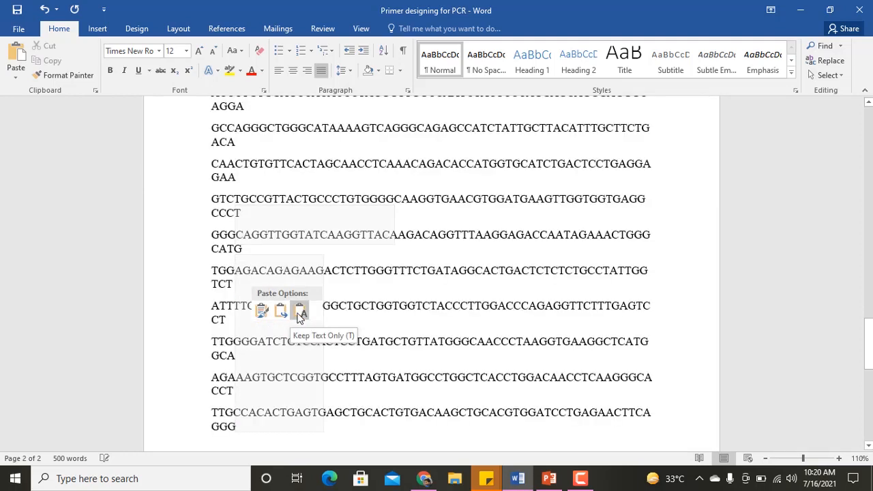
key(Escape)
text(AACTCCTAAGCCAGTGCCAGAAGAGCCAAGGACAGGTACGGCTGTCATCACTTAGACCTC ACCCTGTGGAGCCACACCCTAGGGTTGGCCAATCTACTCCCAGGAGCAGGGAGGGCAGGA GCCAGGGCTGGGCATAAAAGTCAGGGCAGAGCCATCTATTGCTTACATTTGCTTCTGACA CAACTGTGTTCACTAGCAACCTCAAACAGACACCATGGTGCATCTGACTCCTGAGGAGAA GTCTGCCGTTACTGCCCTGTGGGGCAAGGTGAACGTGGATGAAGTTGGTGGTGAGGCCCT GGGCAGGTTGGTATCAAGGTTACAAGACAGGTTTAAGGAGACCAATAGAAACTGGGCATG TGGAGACAGAGAAGACTCTTGGGTTTCTGATAGGCACTGACTCTCTCTGCCTATTGGTCT ATTTTCCCACCCTTAGGCTGCTGGTGGTCTACCCTTGGACCCAGAGGTTCTTTGAGTCCT TTGGGGATCTGTCCACTCCTGATGCTGTTATGGGCAACCCTAAGGTGAAGGCTCATGGCA AGAAAGTGCTCGGTGCCTTTAGTGATGGCCTGGCTCACCTGGACAACCTCAAGGGCACCT TTGCCACACTGAGTGAGCTGCACTGTGACAAGCTGCACGTGGATCCTGAGAACTTCAGGG)
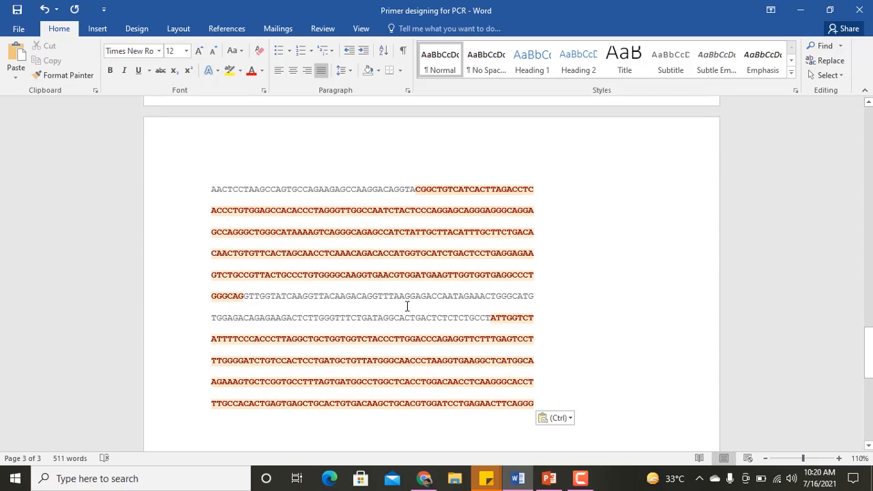
Copy ATGGTGC from the start of the CCDS nucleotide sequence in Chrome and return to the Word document.
click(424, 478)
click(316, 5)
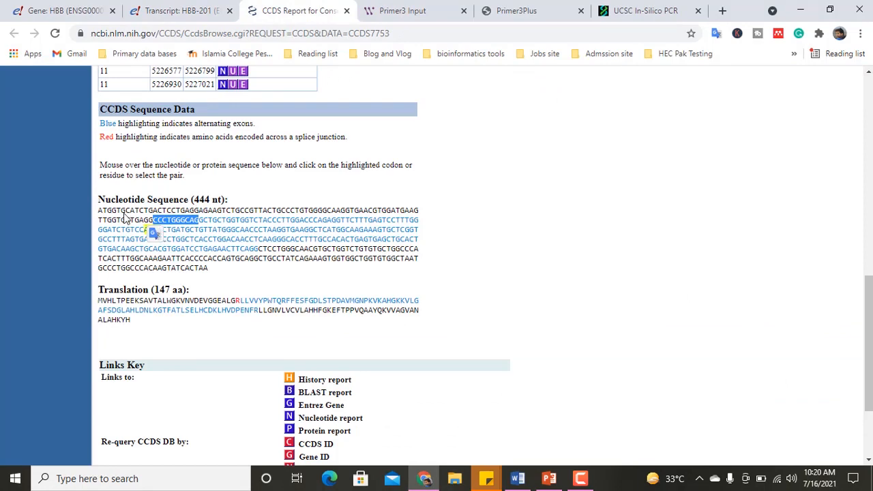
drag(99, 210, 131, 211)
key(ctrl+c)
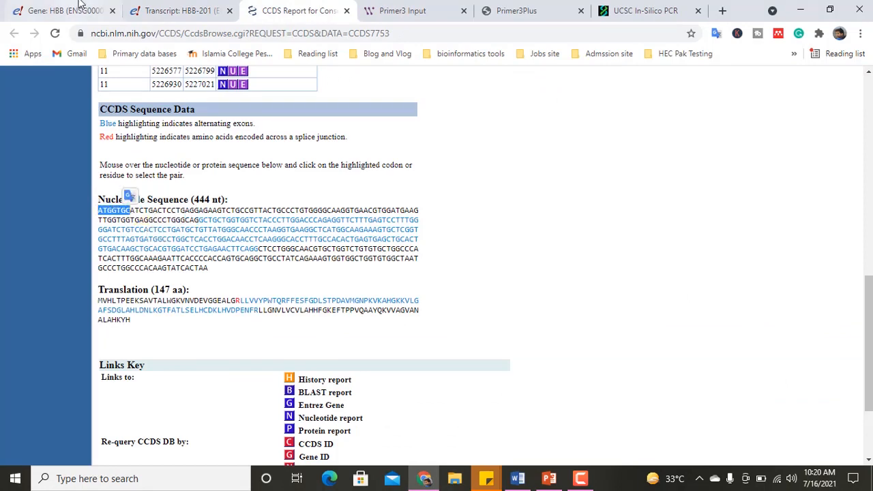
click(517, 478)
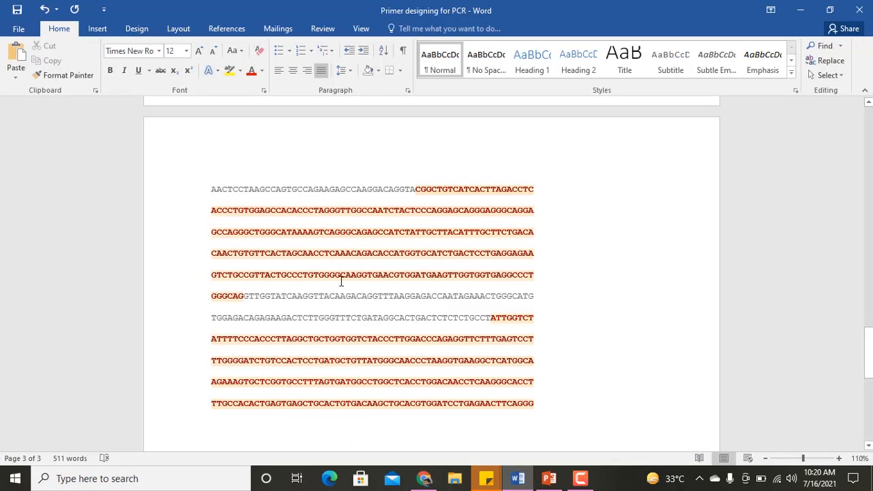
Find ATGGTGC in the pasted sequence, highlight ATGG there in yellow, and clear the search.
key(ctrl+f)
key(ctrl+v)
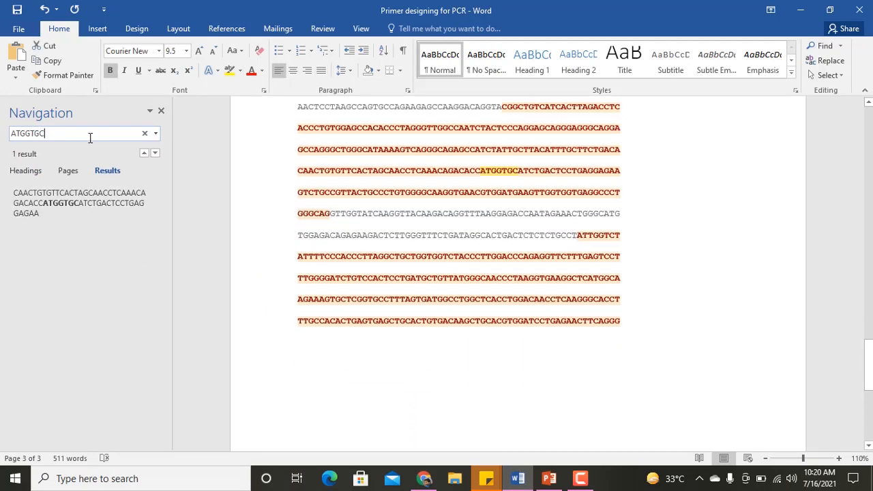
drag(481, 206, 510, 213)
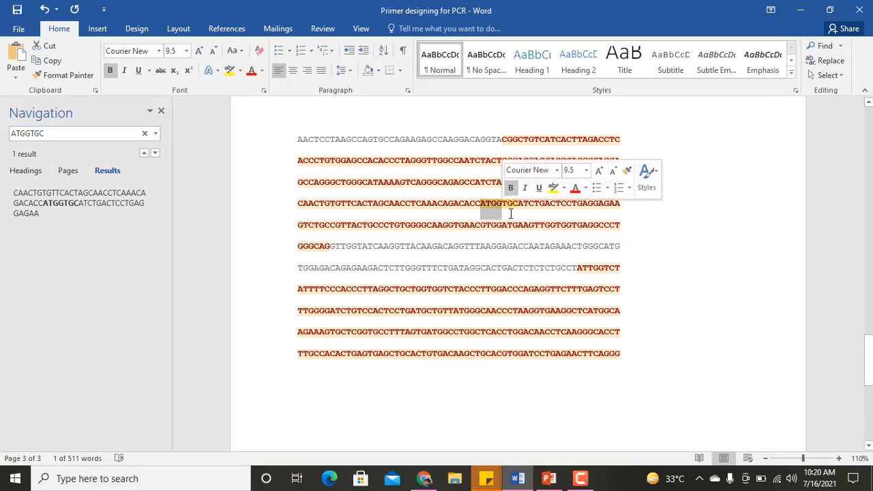
click(553, 188)
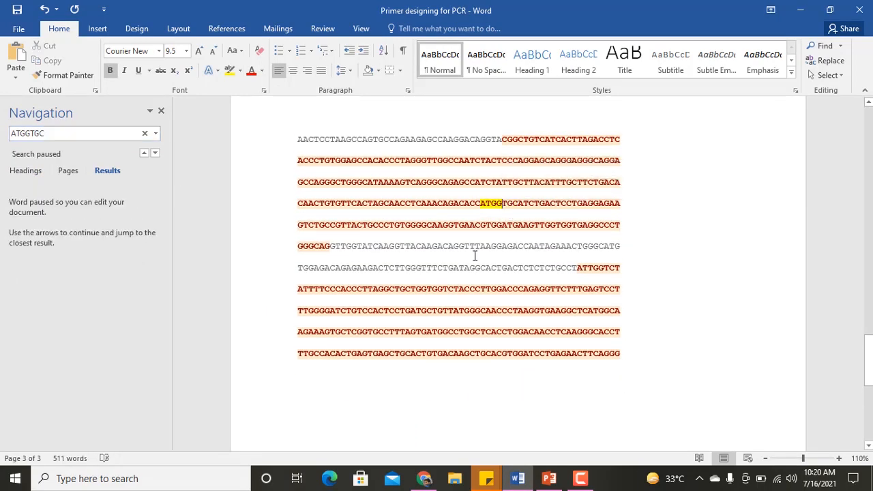
click(144, 133)
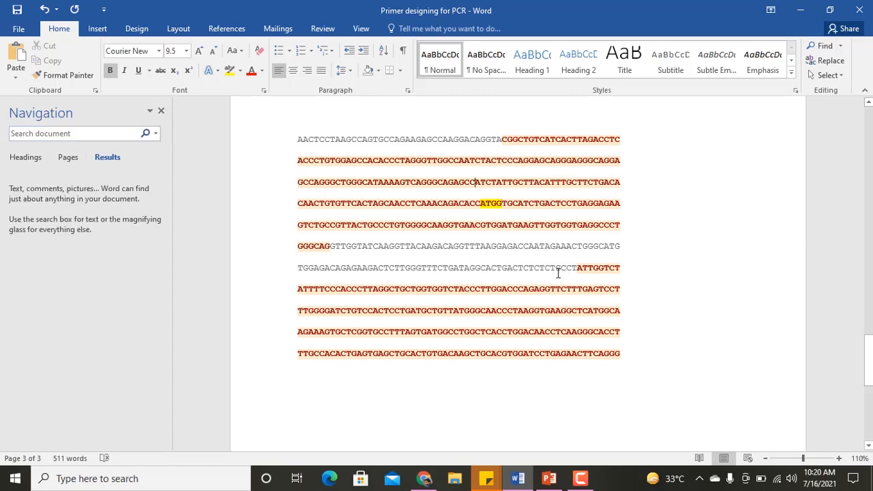
Mark the PCR target region by inserting [ before ATCTATTGC in the third line and ] after GGTCTAC in the eighth line.
text({)
key(BackSpace)
text([)
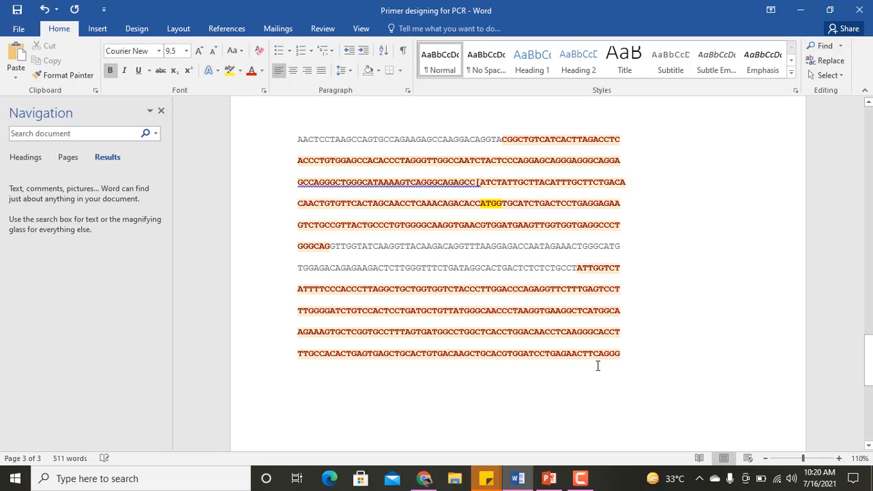
text(])
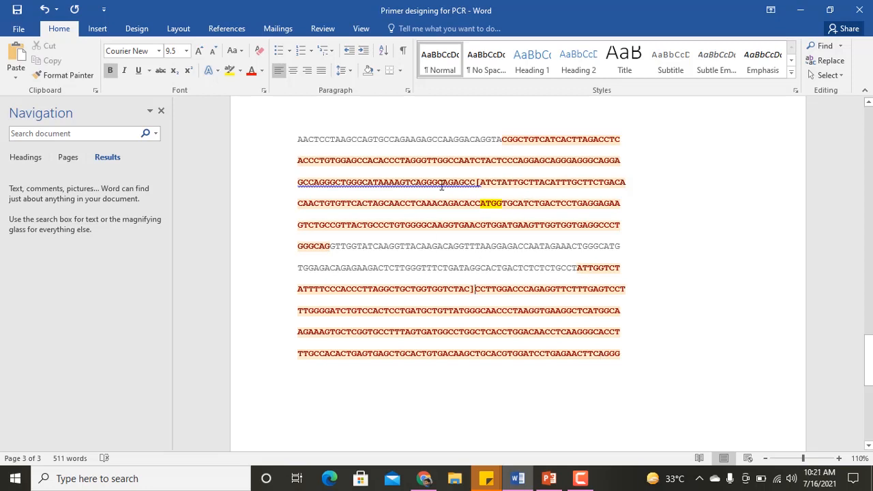
Check the character count of the whole pasted sequence, from AACTCCTAAGCC through GAACTTCAGGG.
drag(296, 139, 622, 362)
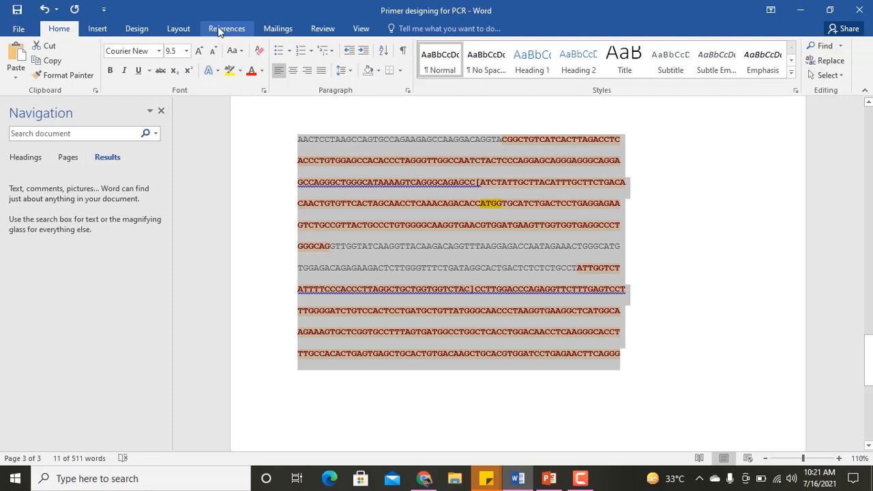
click(220, 30)
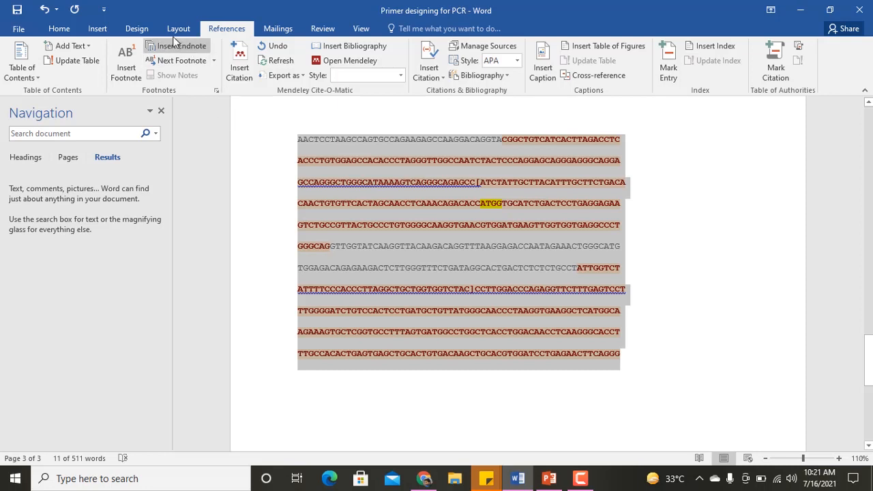
click(323, 28)
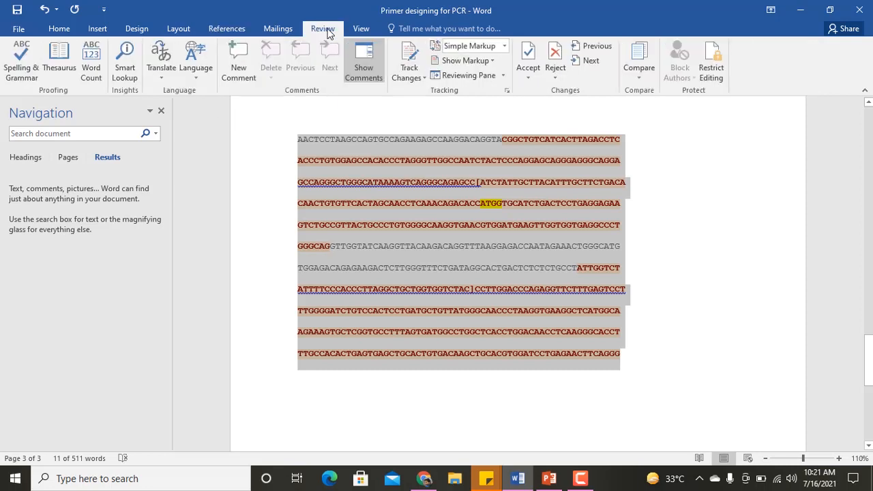
click(92, 73)
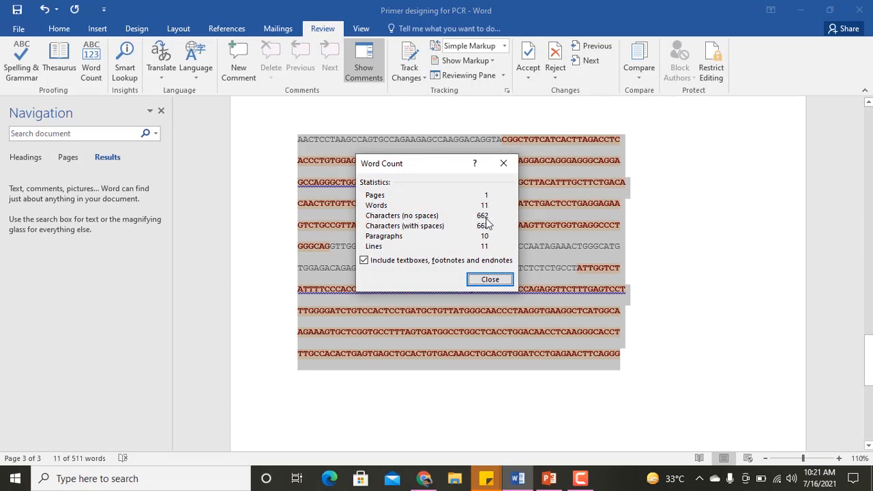
click(473, 281)
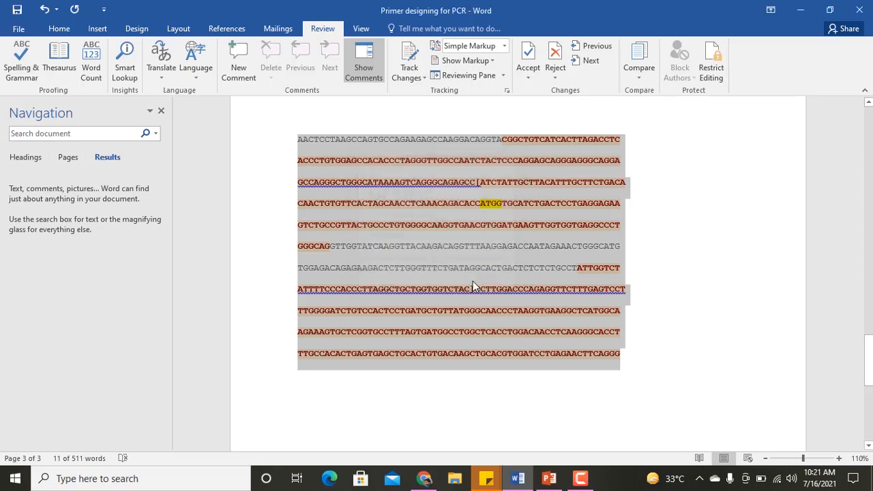
Copy the whole bracketed sequence, from AACTCCTAAGCC through GAACTTCAGGG.
click(473, 345)
drag(298, 142, 485, 339)
click(618, 353)
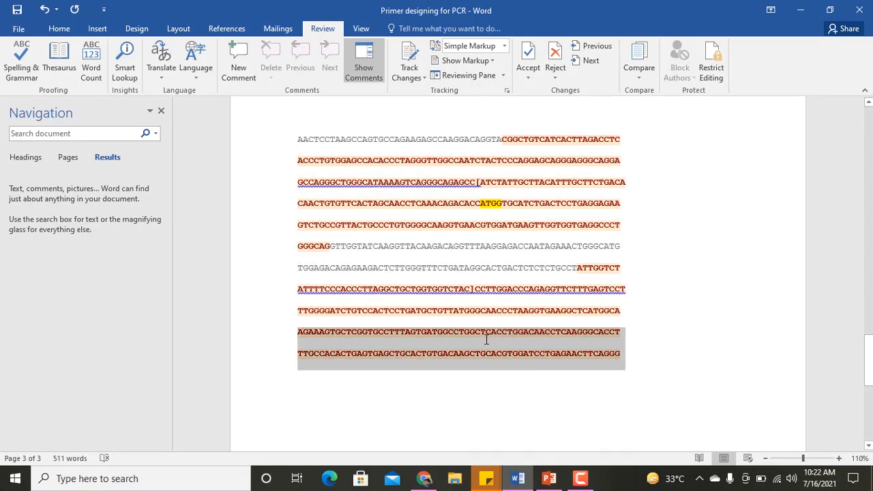
drag(624, 356, 299, 355)
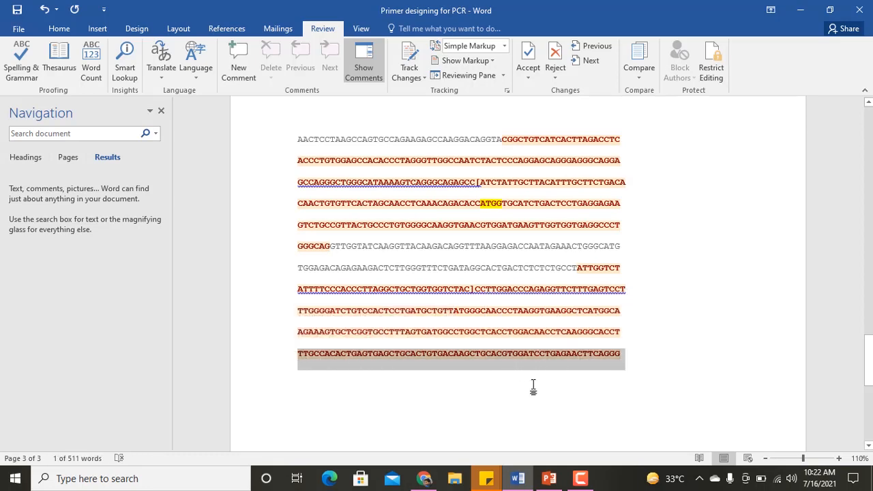
drag(622, 356, 298, 332)
drag(297, 133, 619, 357)
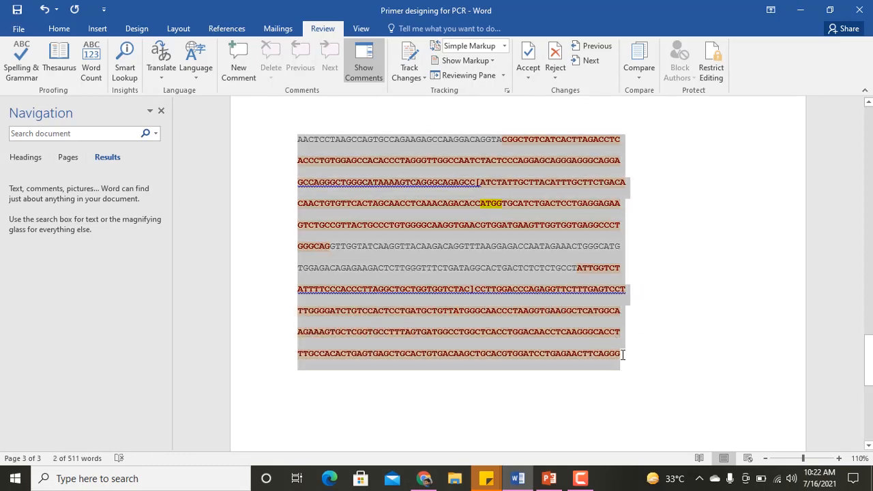
right_click(515, 247)
click(550, 273)
Switch to Primer3web in Chrome and paste the bracketed sequence as the source sequence.
click(424, 478)
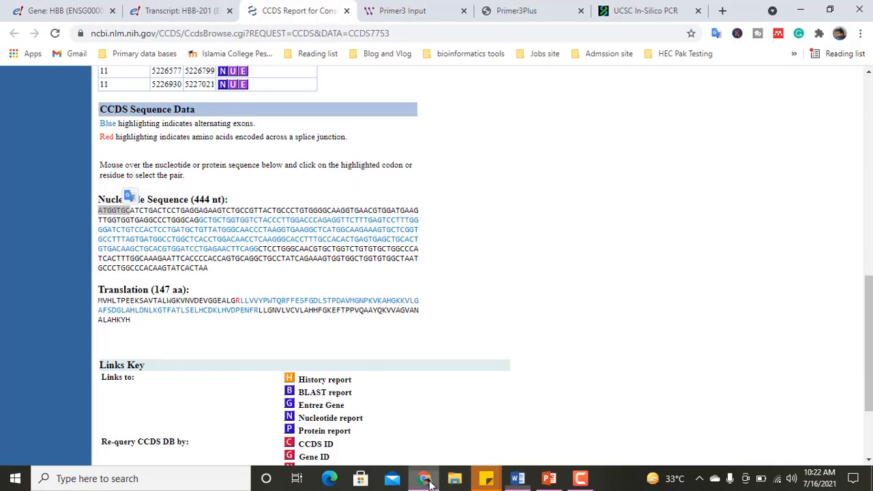
click(409, 10)
click(182, 260)
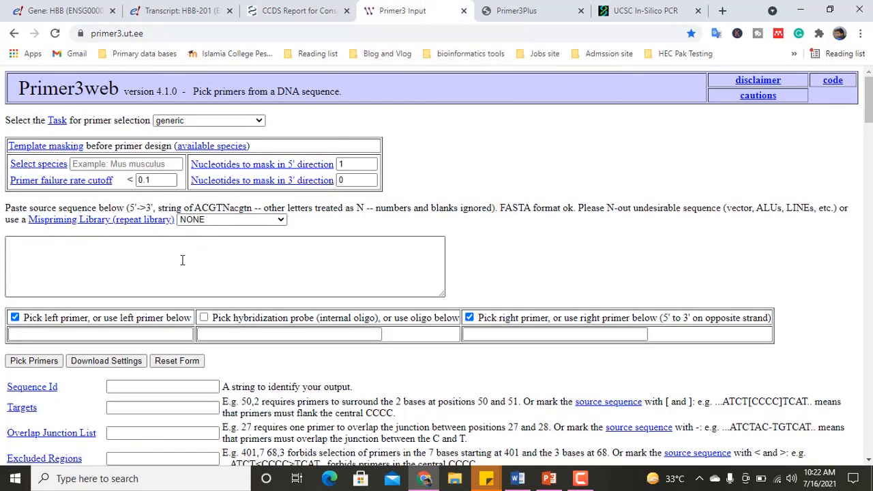
right_click(182, 261)
click(213, 361)
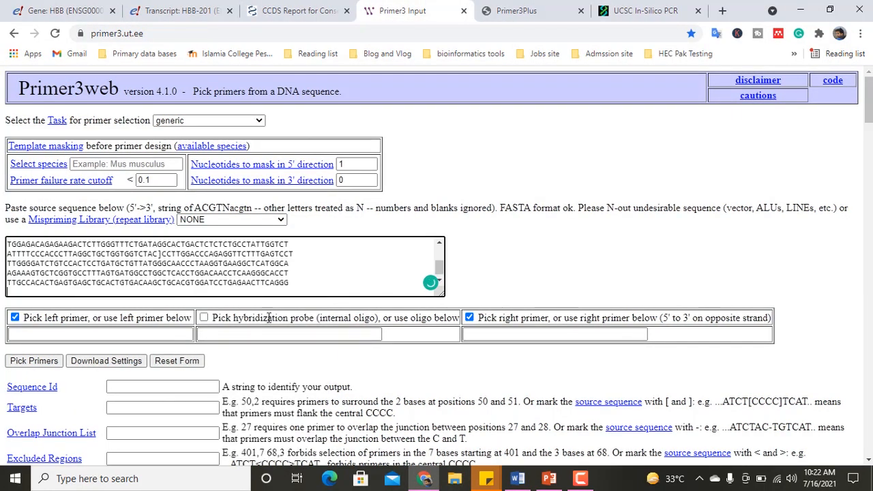
Set the maximum primer size to 24 in the general primer picking conditions.
scroll(344, 169, down, 3)
scroll(344, 169, down, 5)
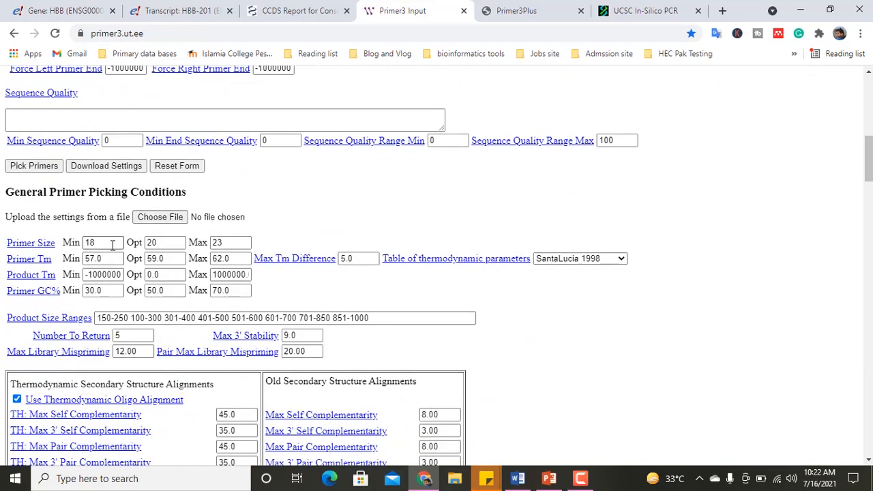
click(164, 243)
click(225, 242)
key(BackSpace)
text(4)
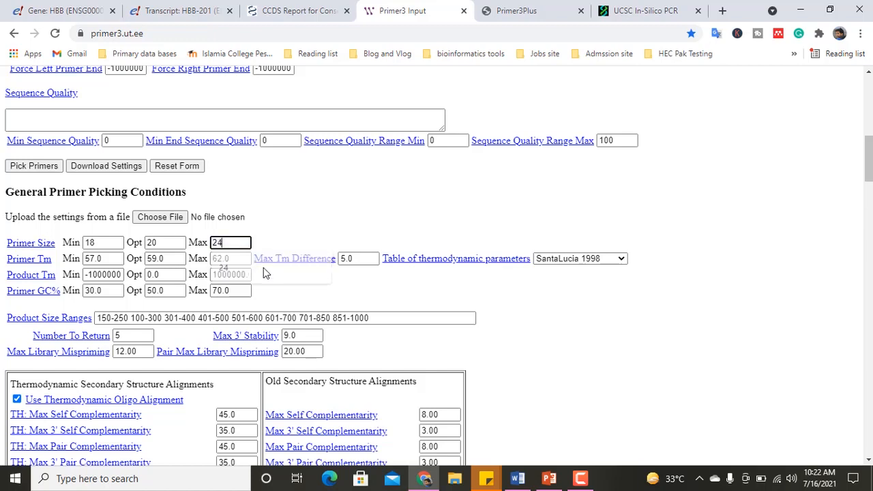
Set the primer Tm minimum to 55.0 and maximum to 60.0, and the maximum primer GC% to 50.0.
click(115, 259)
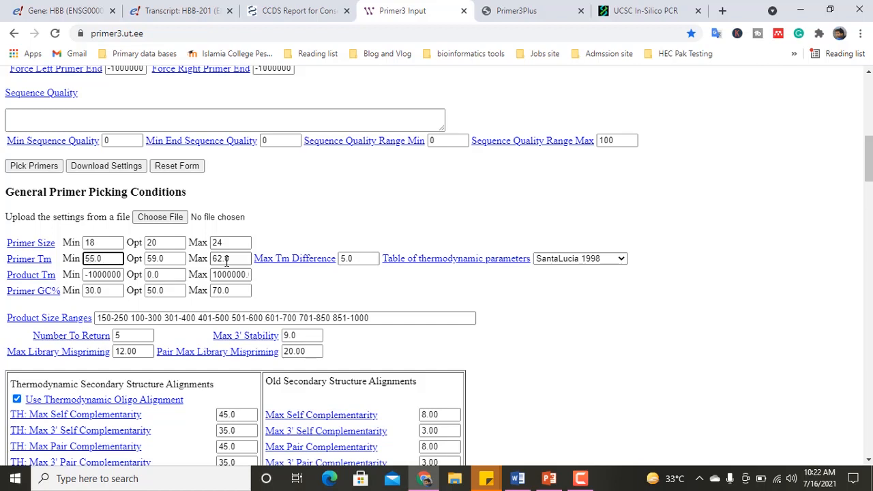
click(227, 262)
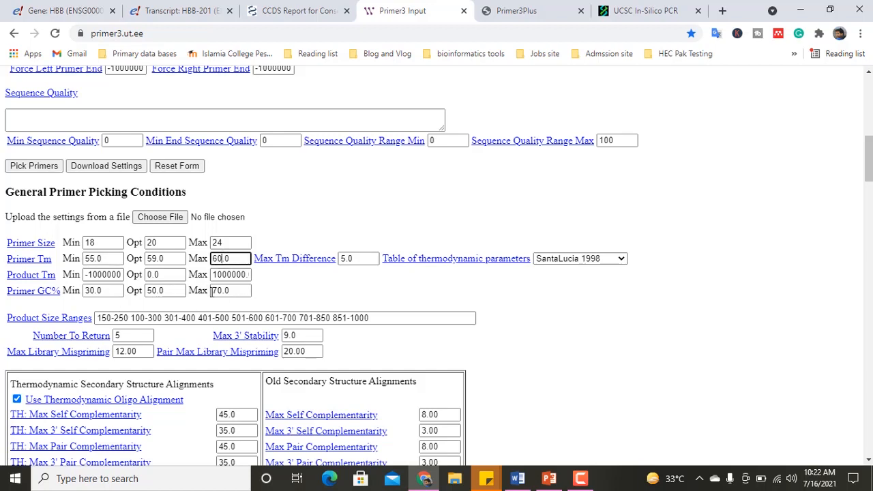
click(224, 290)
key(BackSpace)
key(BackSpace)
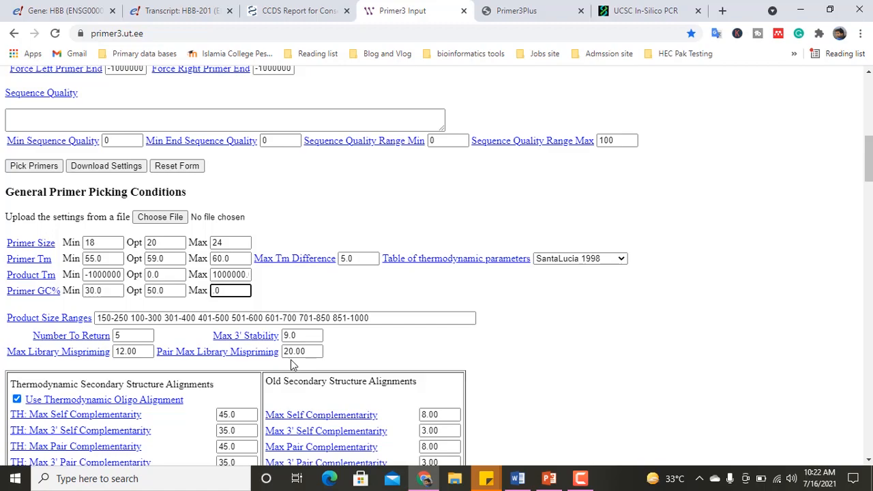
text(50)
click(302, 296)
Run primer picking on the pasted sequence with the adjusted conditions.
scroll(519, 212, up, 15)
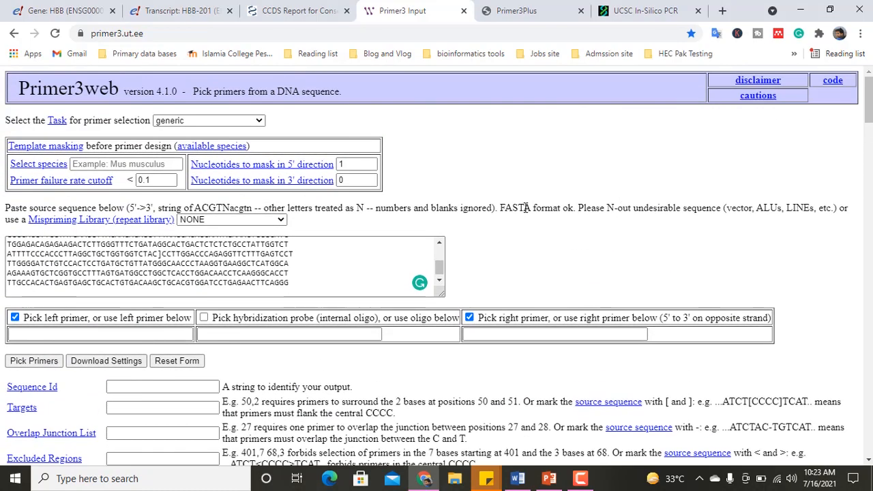
scroll(443, 227, down, 1)
click(33, 297)
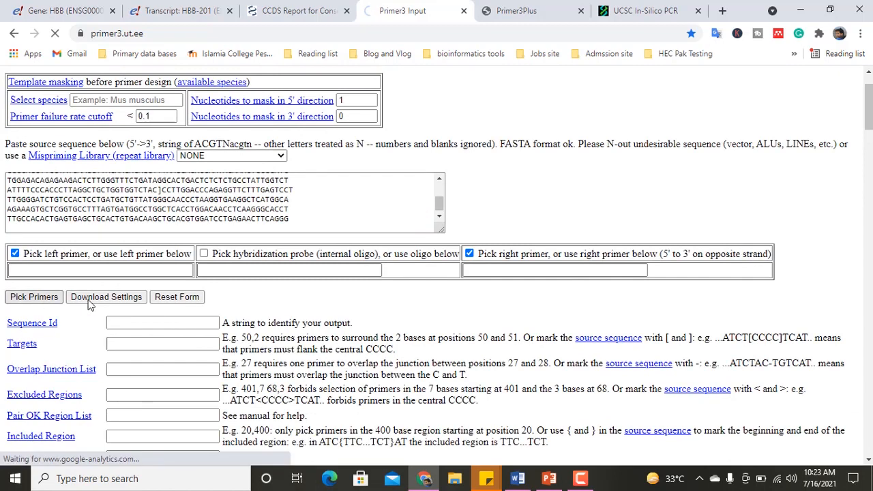
Examine the starred target region and the right and left primer sites in the Primer3 output sequence.
scroll(355, 240, down, 1)
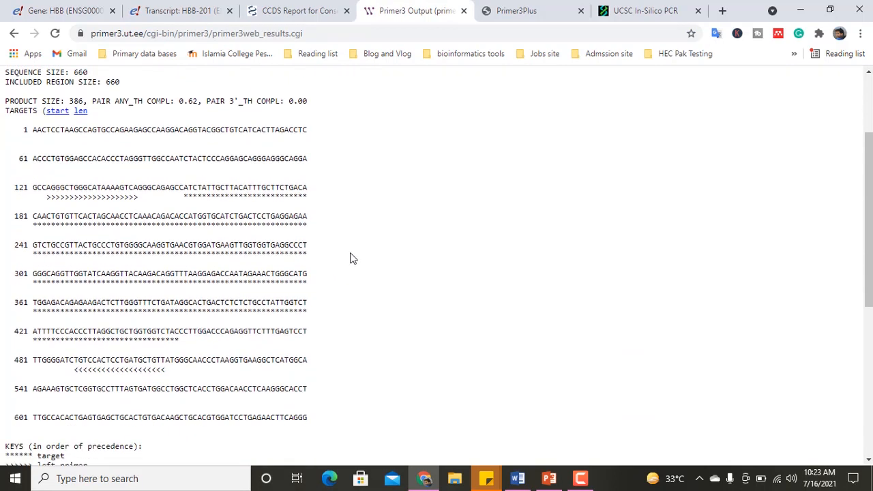
drag(184, 188, 184, 334)
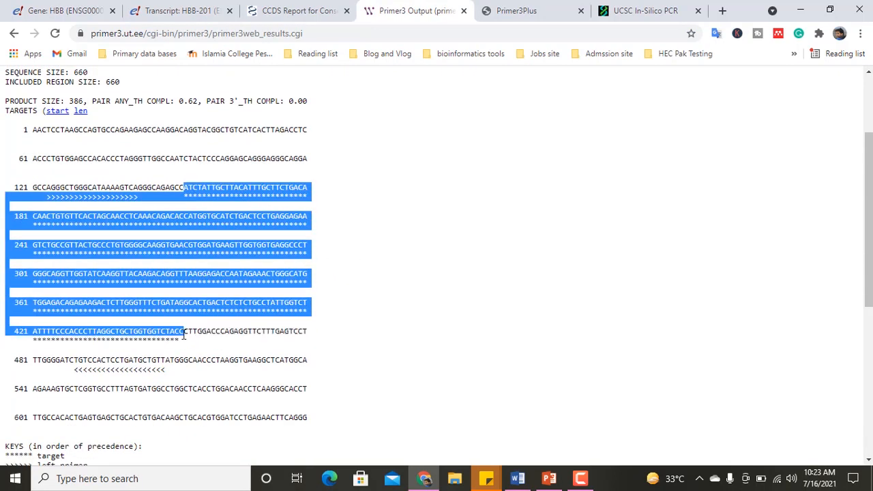
drag(75, 359, 165, 359)
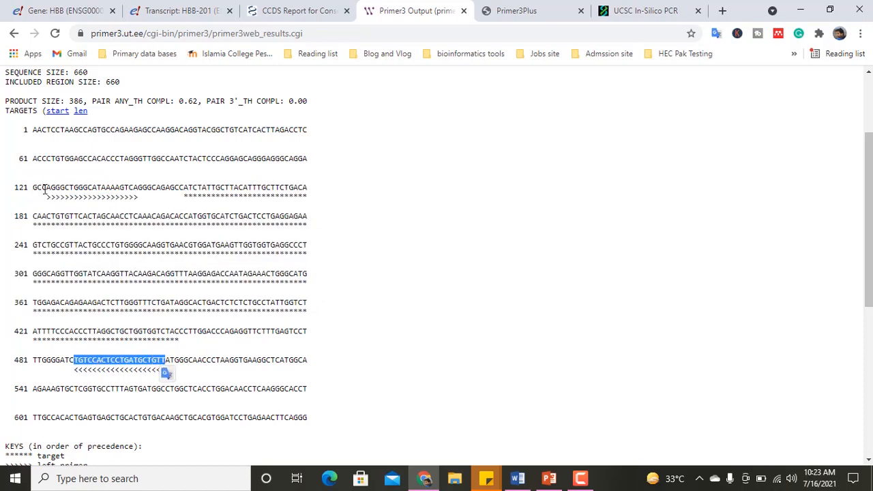
drag(45, 188, 147, 188)
scroll(222, 216, up, 2)
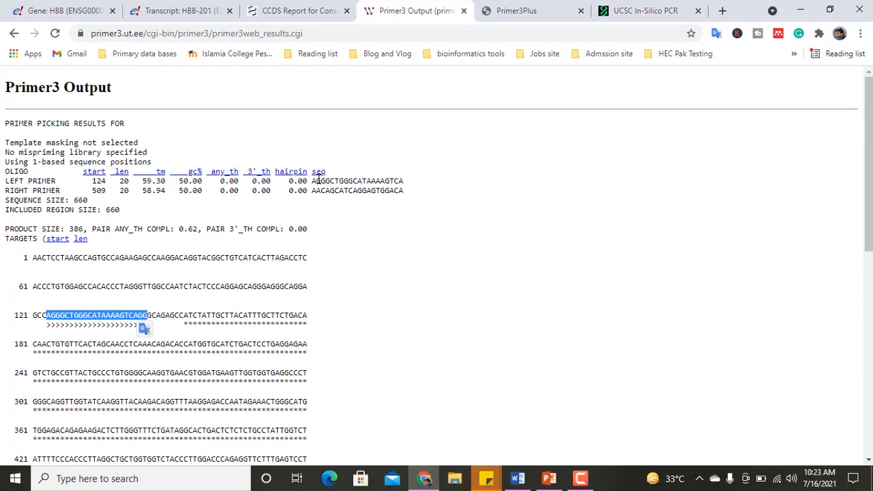
Copy the left primer AGGGCTGGGCATAAAAGTCA and paste it as the forward primer in UCSC In-Silico PCR.
drag(313, 181, 418, 185)
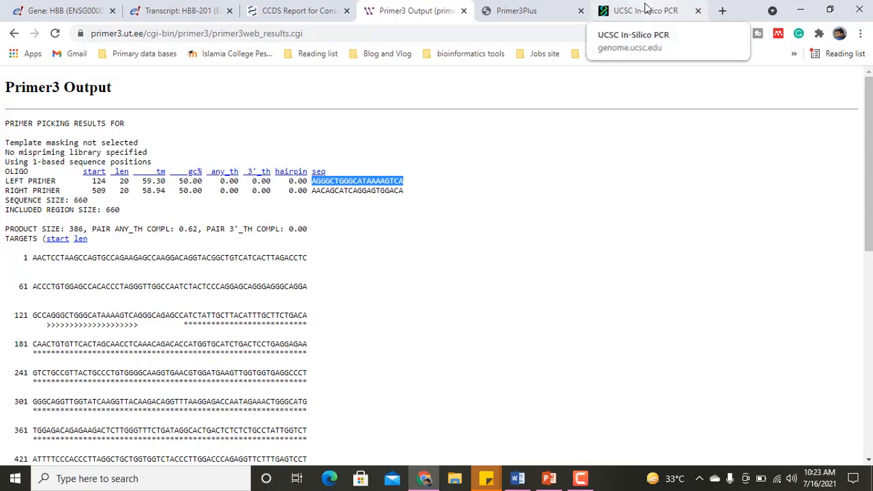
right_click(382, 184)
click(427, 192)
click(645, 10)
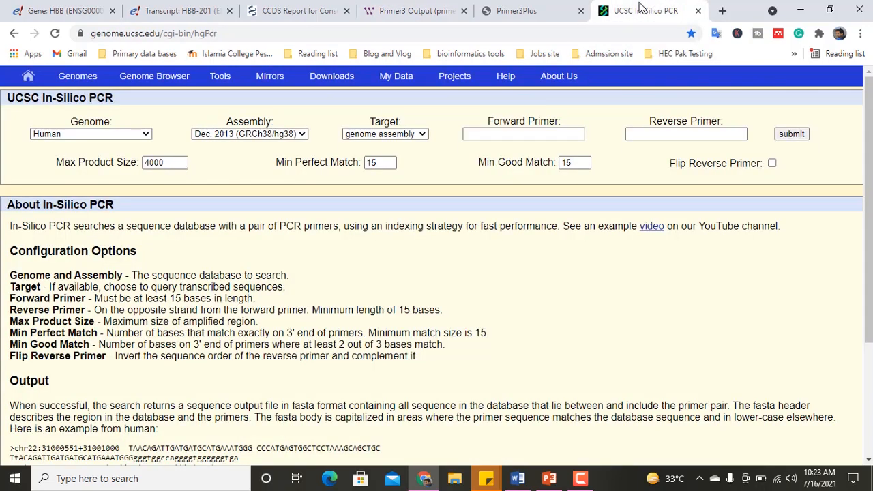
click(522, 133)
right_click(516, 140)
click(558, 245)
Copy the right primer AACAGCATCAGGAGTGGACA from the Primer3 output, paste it as the reverse primer in UCSC In-Silico PCR, and submit the search.
click(409, 10)
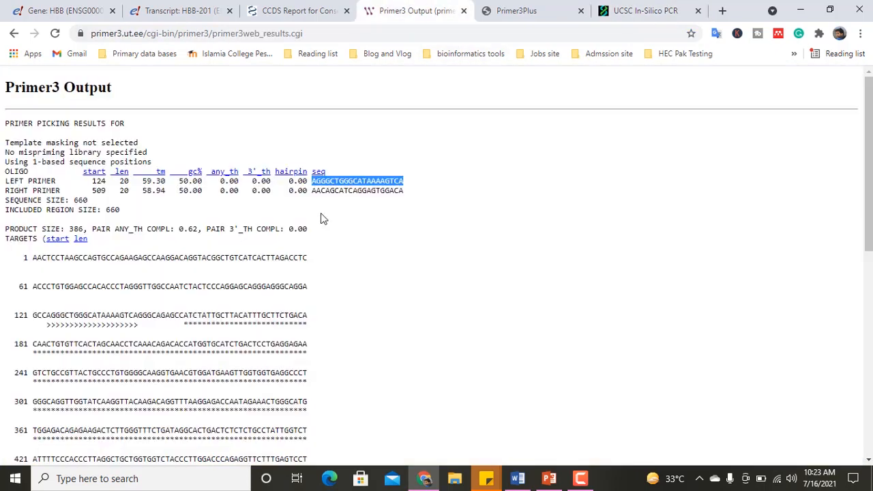
drag(312, 191, 405, 193)
right_click(405, 193)
click(423, 198)
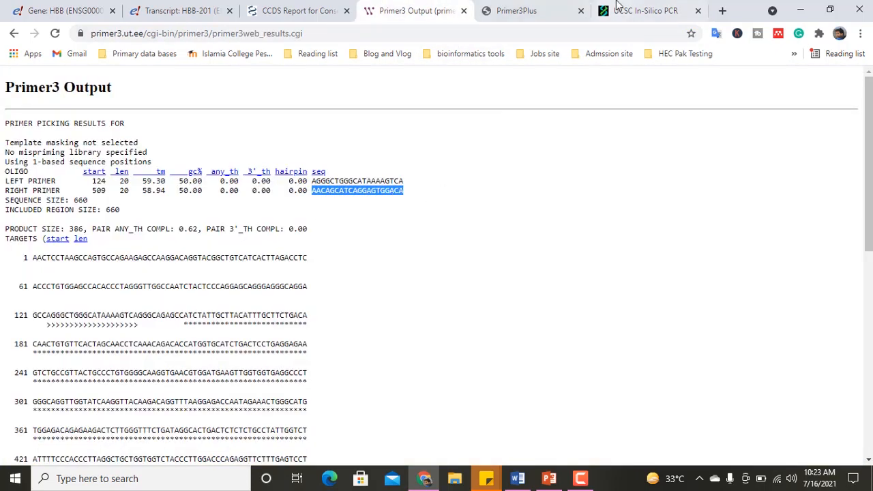
click(645, 10)
click(649, 134)
right_click(647, 134)
click(677, 233)
click(791, 134)
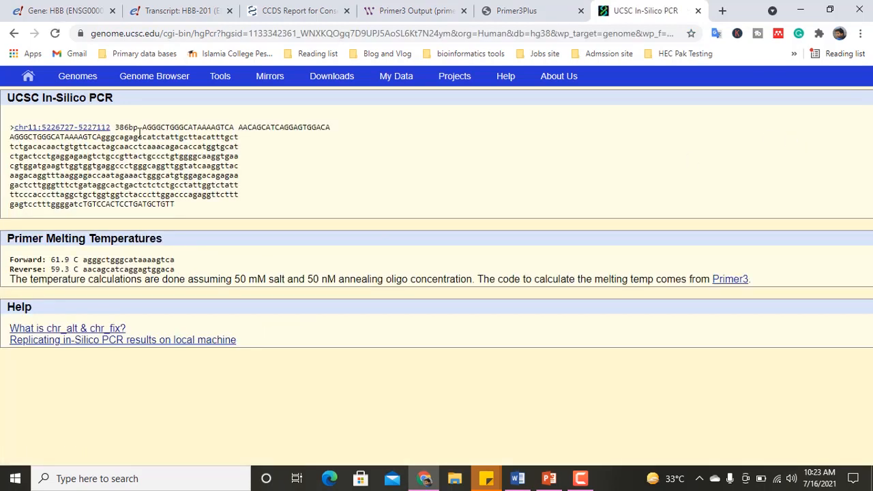
Compare the PCR product's chromosome location and size with the location listed for transcript HBB-201 in Ensembl.
drag(140, 129, 10, 128)
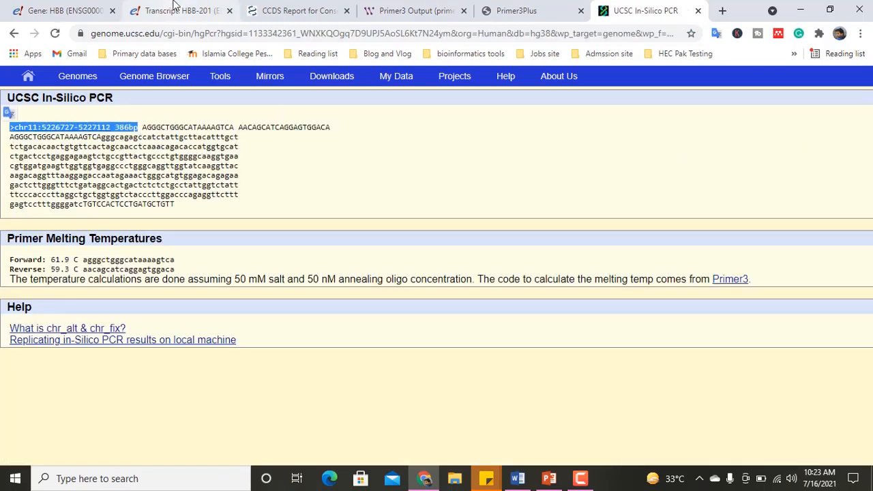
click(175, 8)
scroll(329, 177, up, 4)
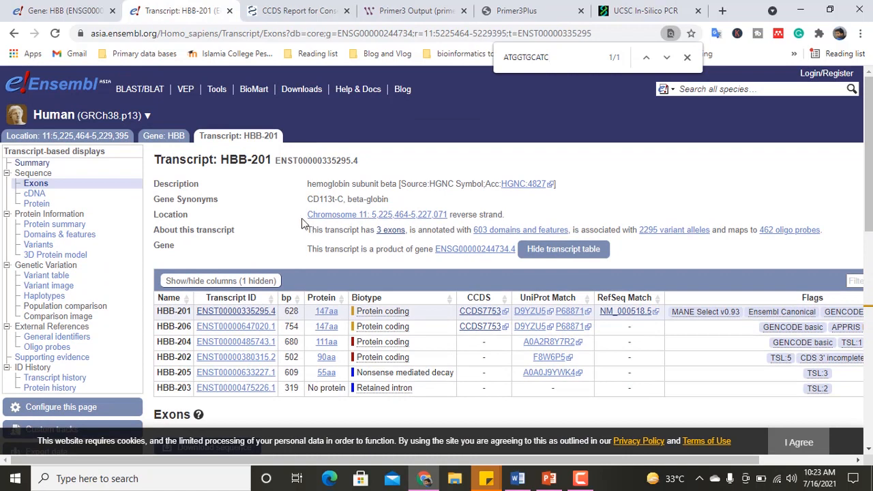
Compare the HBB-201 location in Ensembl with the In-Silico PCR result, inspect the amplified sequence, and return to the primer entry form.
drag(305, 214, 447, 216)
click(635, 10)
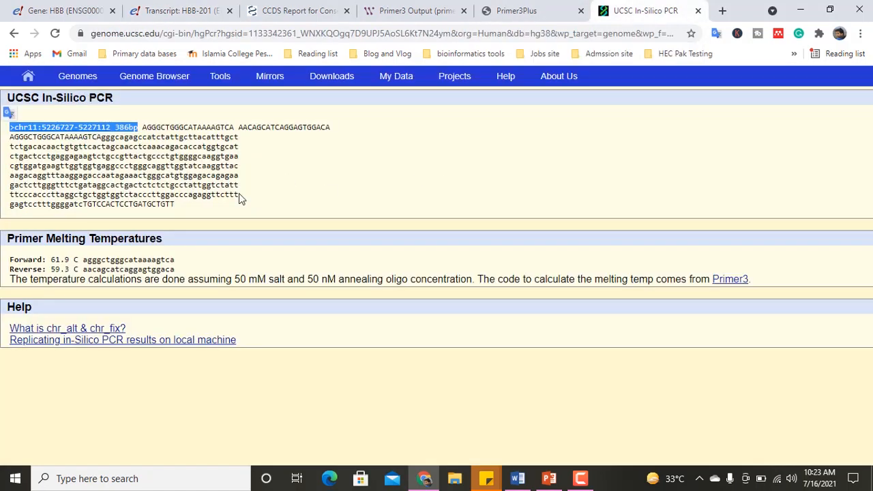
drag(241, 196, 89, 203)
drag(10, 137, 61, 145)
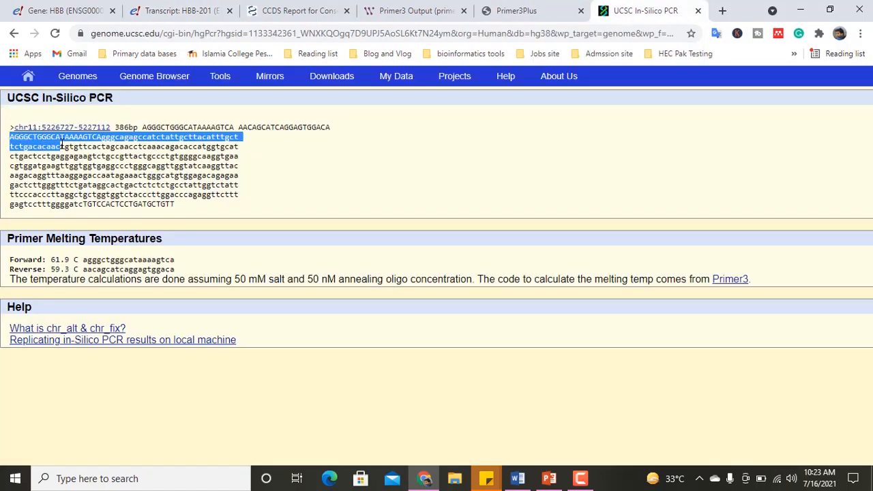
click(157, 195)
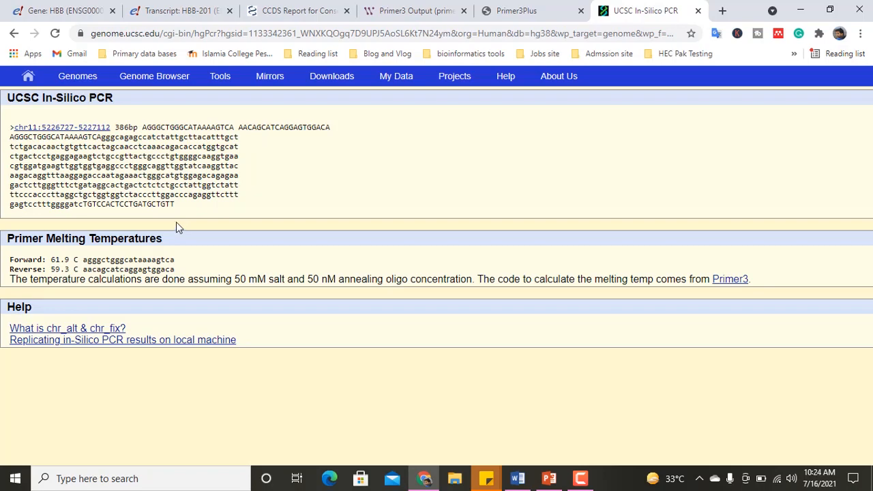
click(21, 34)
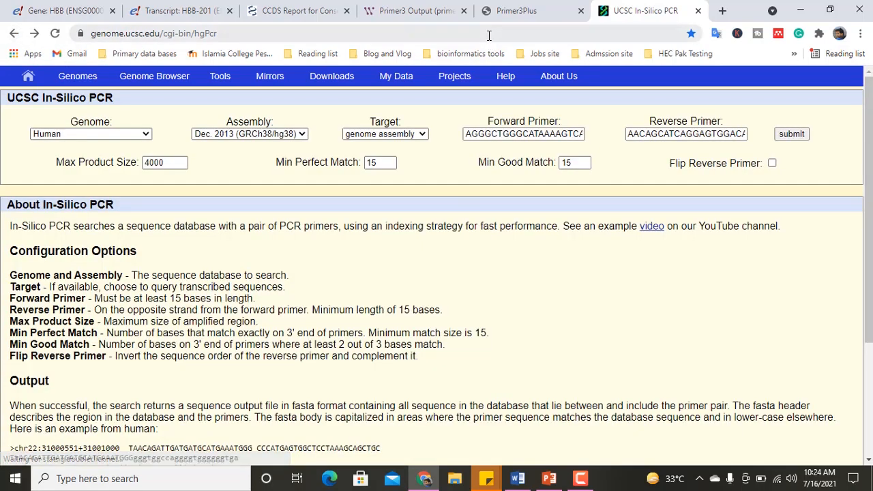
Copy the bracketed HBB template sequence from the Word document, paste it as the Primer3Plus source sequence, and pick primers.
click(516, 11)
click(518, 478)
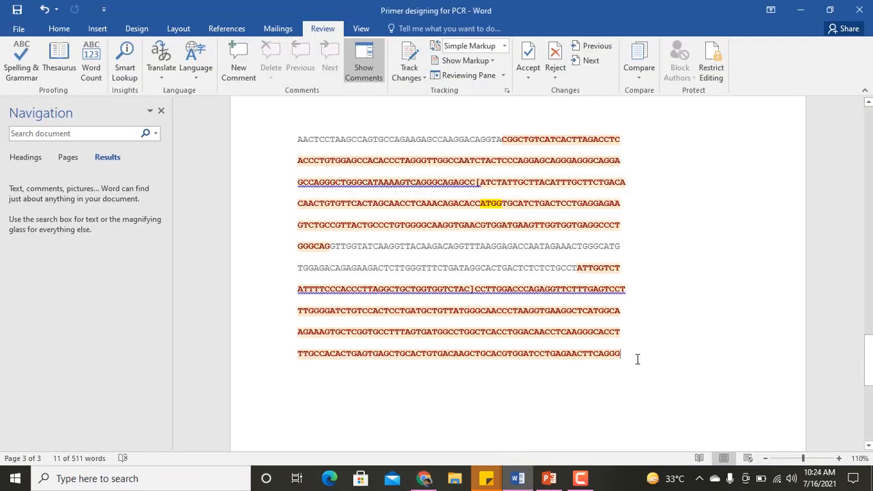
drag(637, 359, 300, 143)
click(425, 479)
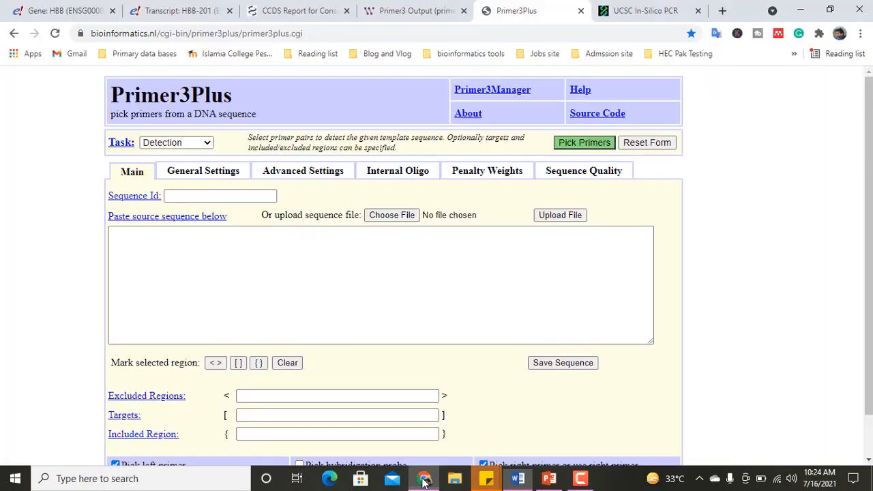
click(298, 288)
right_click(294, 266)
click(323, 179)
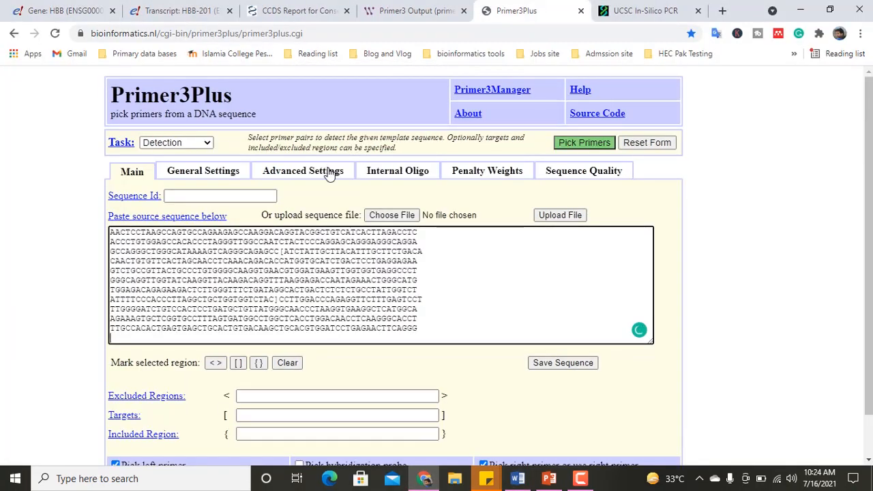
click(587, 143)
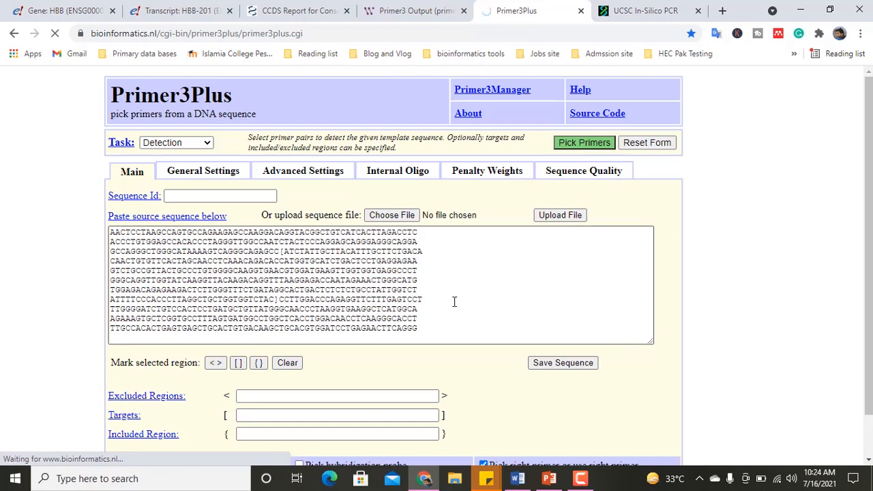
Copy the left primer GGCATAAAAGTCAGGGCAGA from the Primer3Plus results and paste it as the forward primer in UCSC In-Silico PCR.
scroll(362, 330, down, 2)
scroll(363, 330, up, 1)
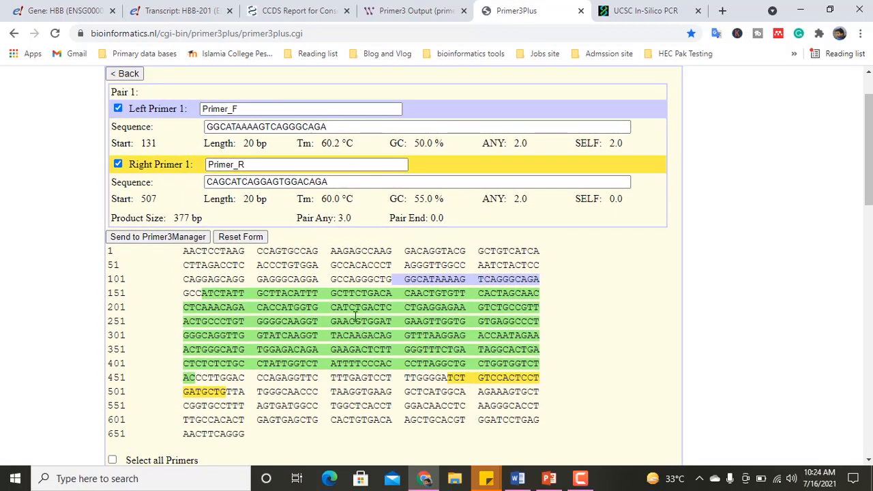
drag(405, 282, 551, 284)
drag(483, 378, 540, 378)
drag(210, 126, 336, 131)
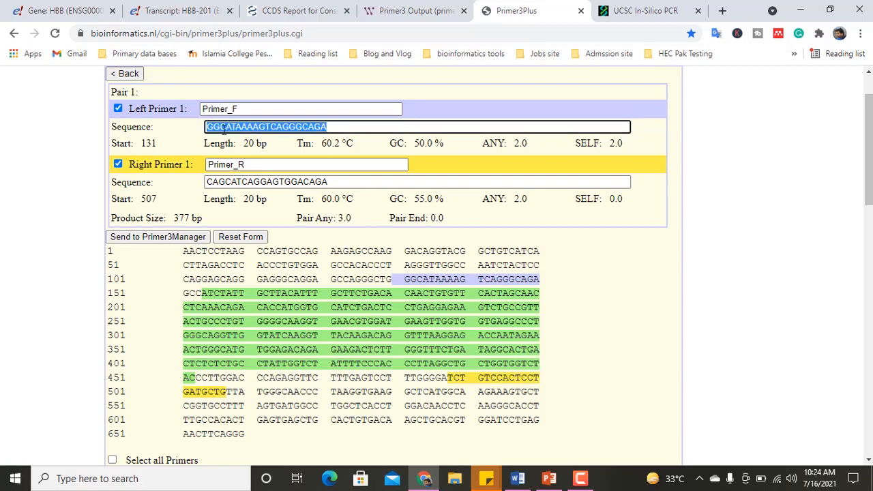
key(ctrl+c)
click(642, 10)
double_click(523, 134)
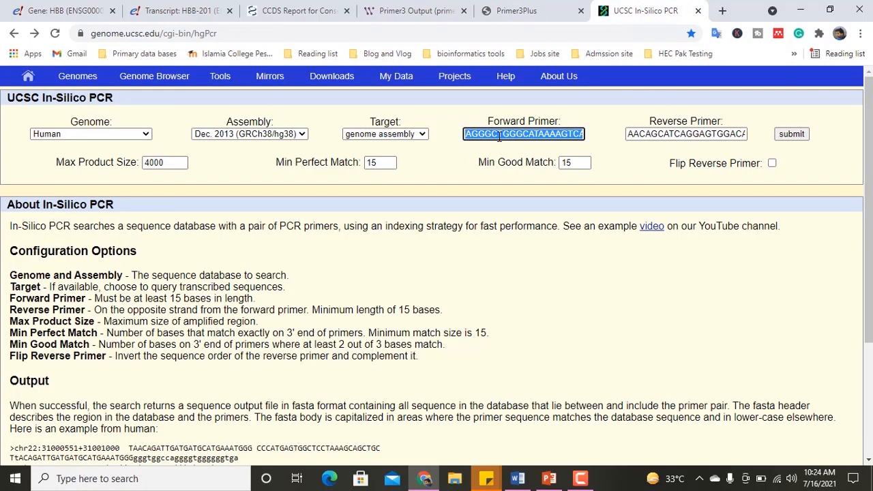
key(ctrl+v)
Copy the right primer CAGCATCAGGAGTGGACAGA from Primer3Plus, paste it as the reverse primer in UCSC In-Silico PCR, and submit the search.
click(516, 11)
drag(341, 181, 205, 183)
key(ctrl+c)
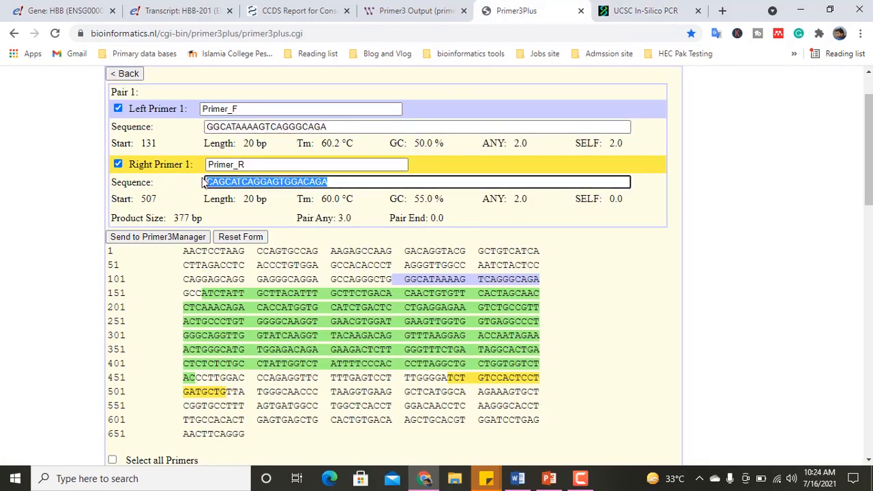
click(641, 10)
double_click(634, 134)
key(ctrl+v)
click(790, 135)
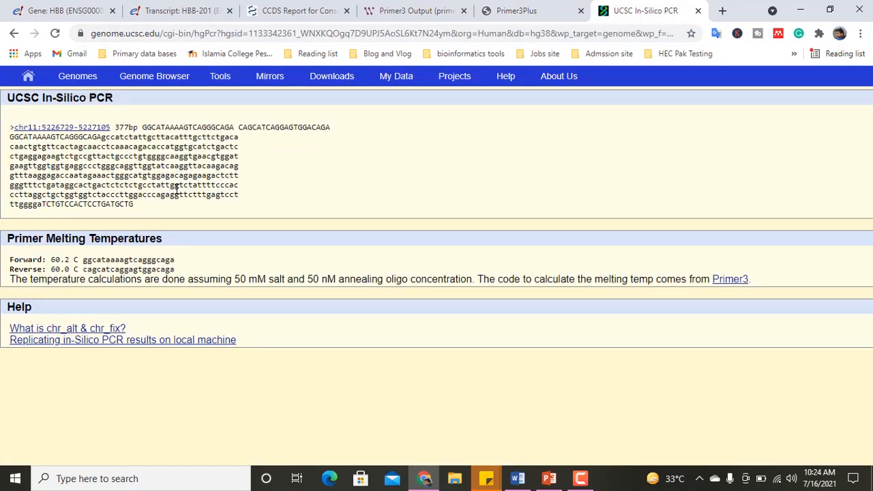
Examine the In-Silico PCR product's location, size, primer sequences, amplified sequence and primer melting temperatures.
drag(16, 119, 171, 128)
click(176, 168)
drag(331, 123, 205, 129)
drag(170, 212, 75, 146)
click(213, 236)
drag(9, 260, 184, 276)
drag(798, 273, 321, 280)
click(419, 8)
click(298, 7)
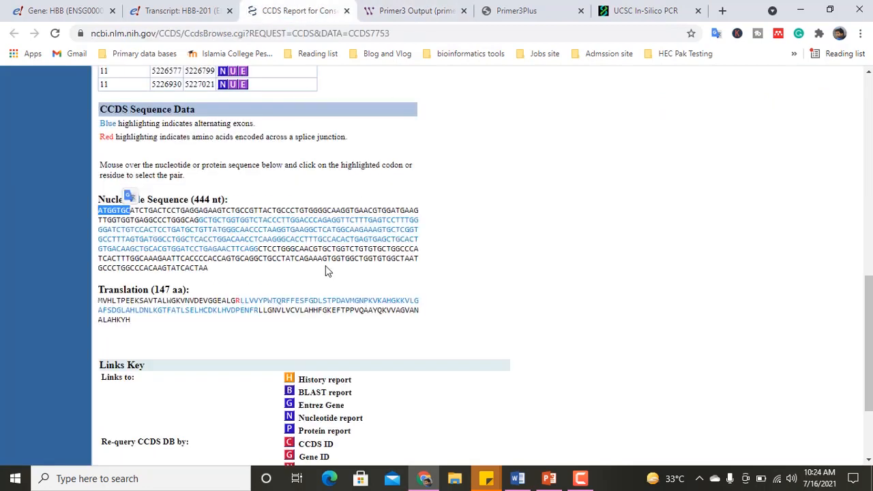
click(641, 10)
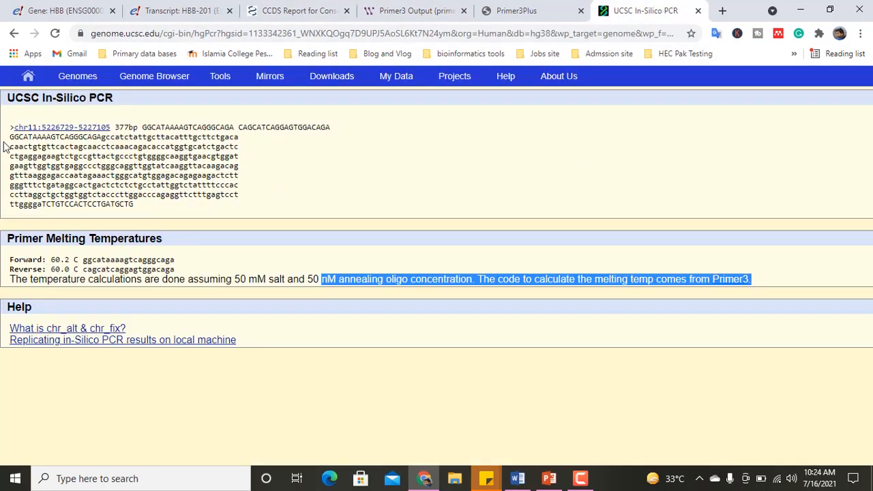
drag(10, 142, 90, 137)
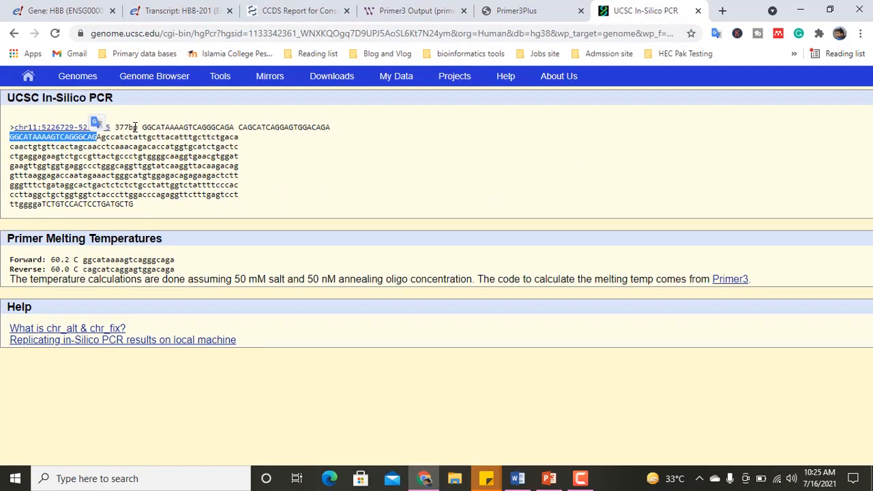
Copy the forward primer GGCATAAAAGTCAGGGCAGA from the In-Silico PCR result and search for it in the Ensembl HBB gene sequence.
drag(142, 126, 232, 125)
right_click(233, 128)
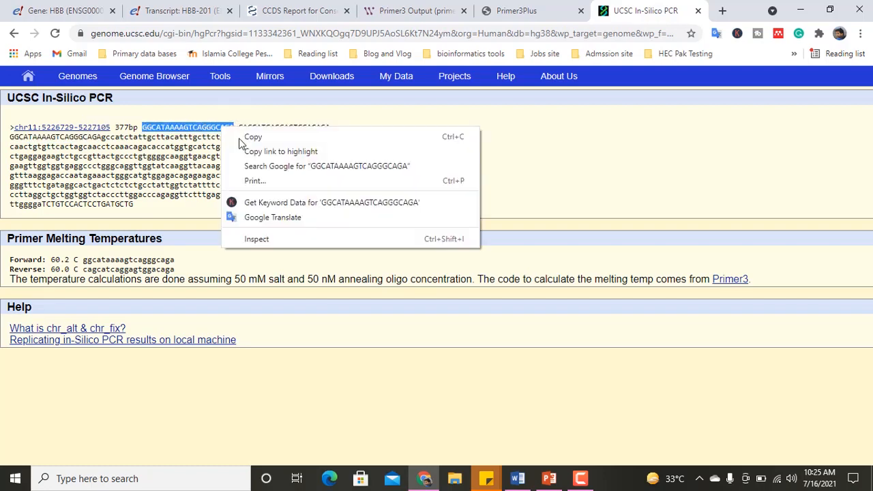
click(251, 137)
click(65, 10)
right_click(543, 61)
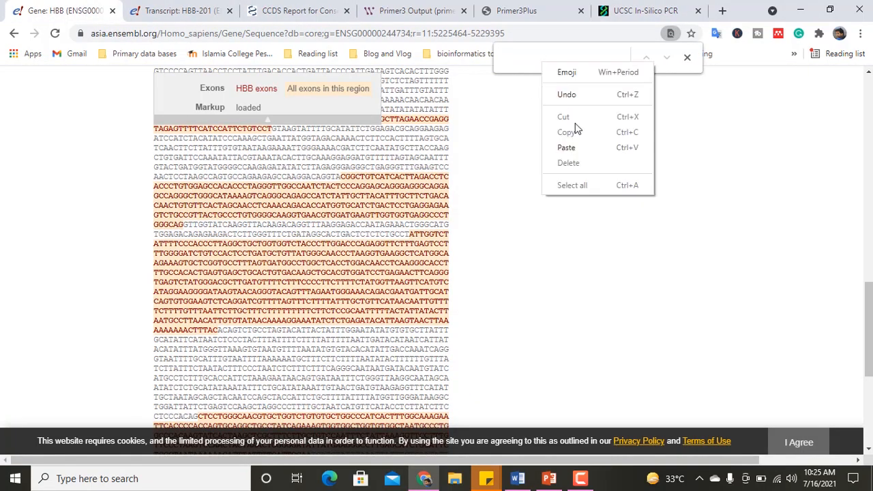
click(566, 146)
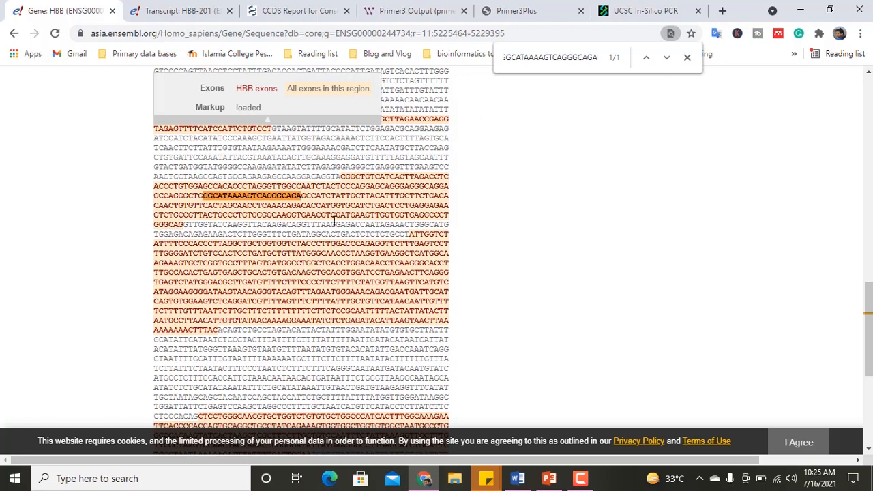
drag(203, 196, 300, 197)
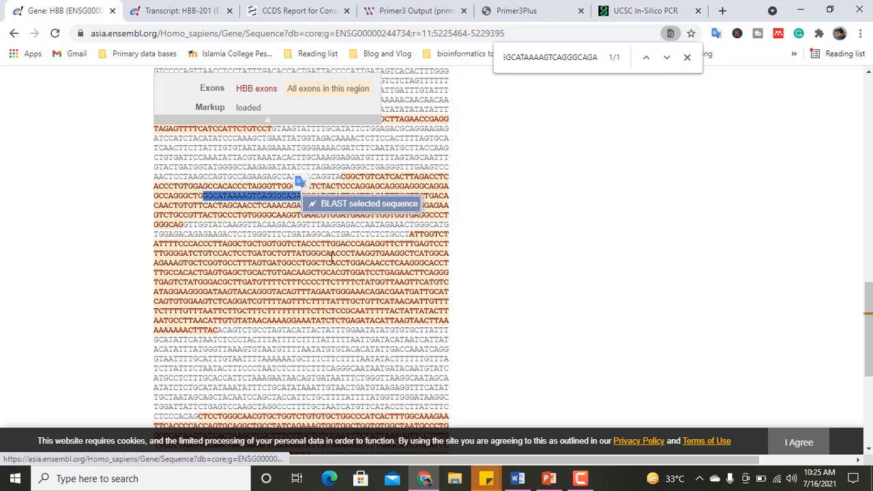
click(421, 261)
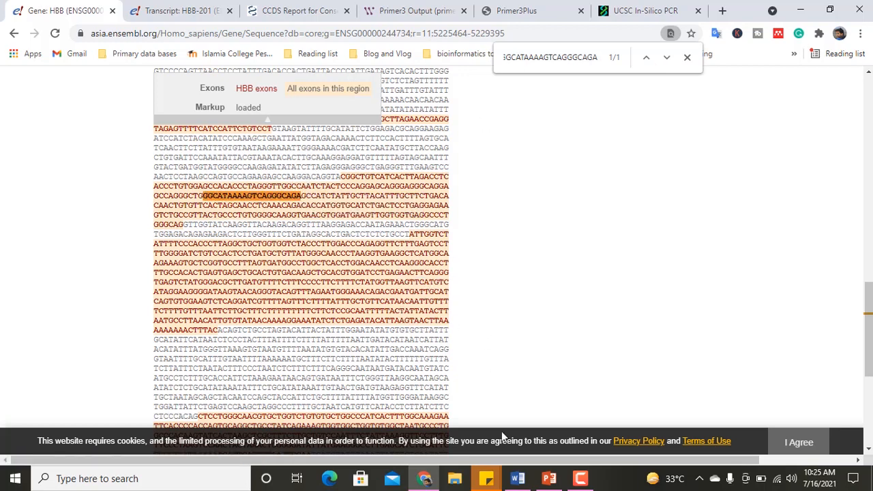
Find the forward primer in the Word document's template sequence and highlight GGCATAAAAGTCAGGGCAGA in yellow.
click(519, 479)
click(455, 259)
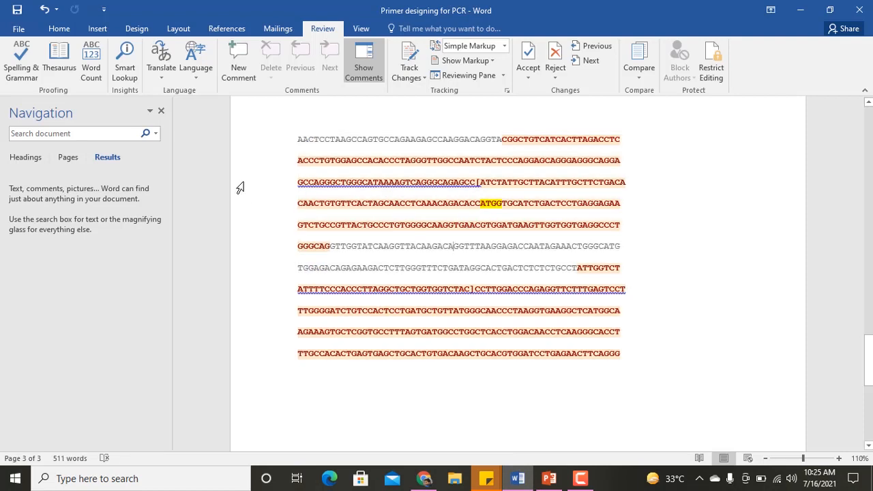
right_click(84, 136)
click(113, 169)
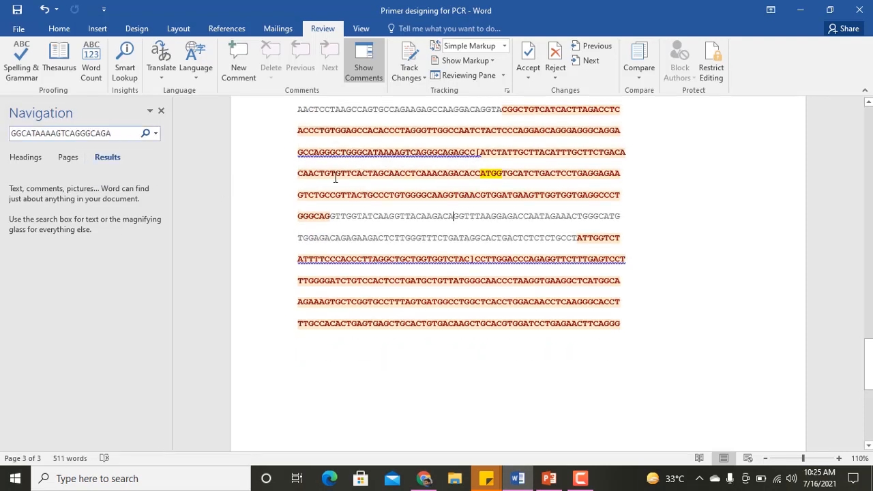
key(Return)
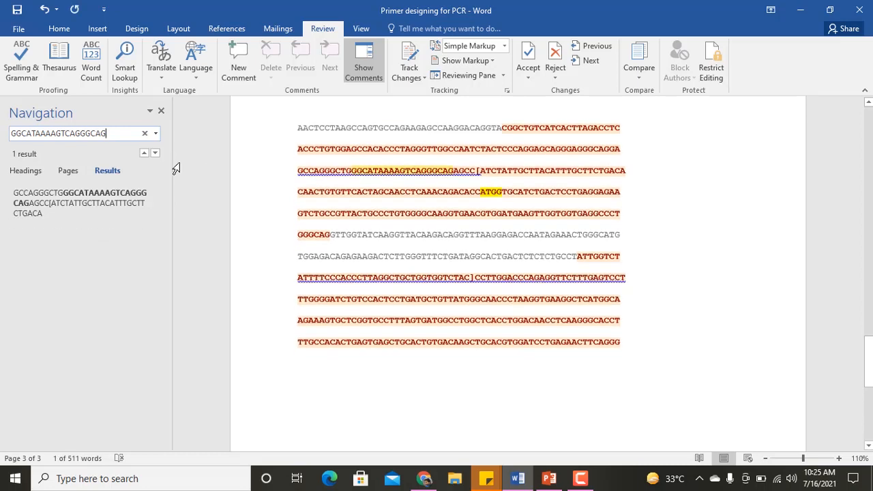
click(355, 175)
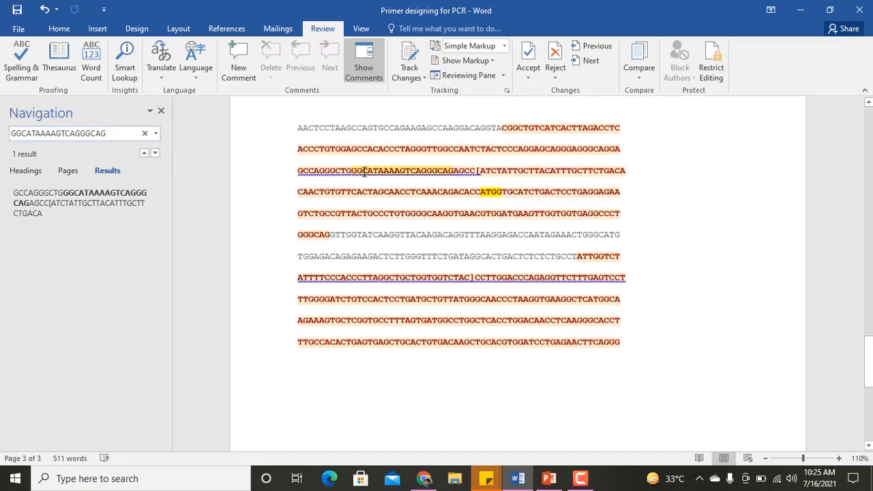
drag(351, 172, 459, 172)
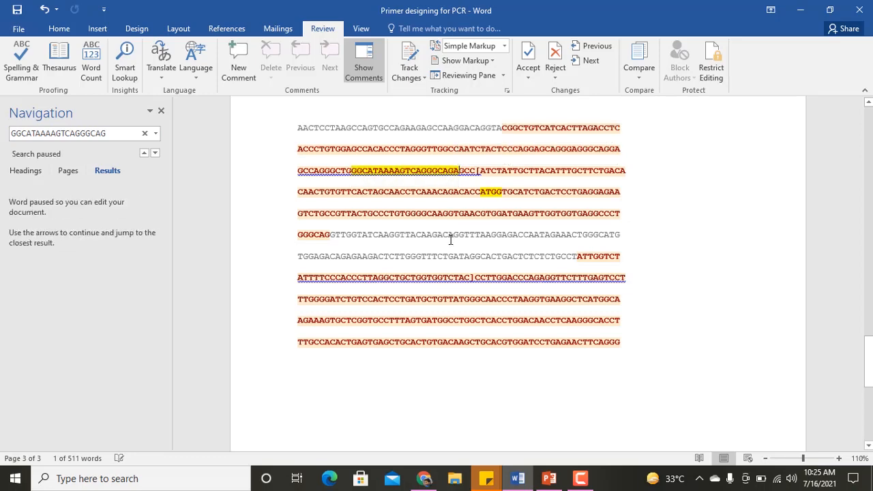
Copy the start of the right primer site from the Primer3Plus sequence and search the Word document for TCTGTCCACTCCT without a space.
click(423, 478)
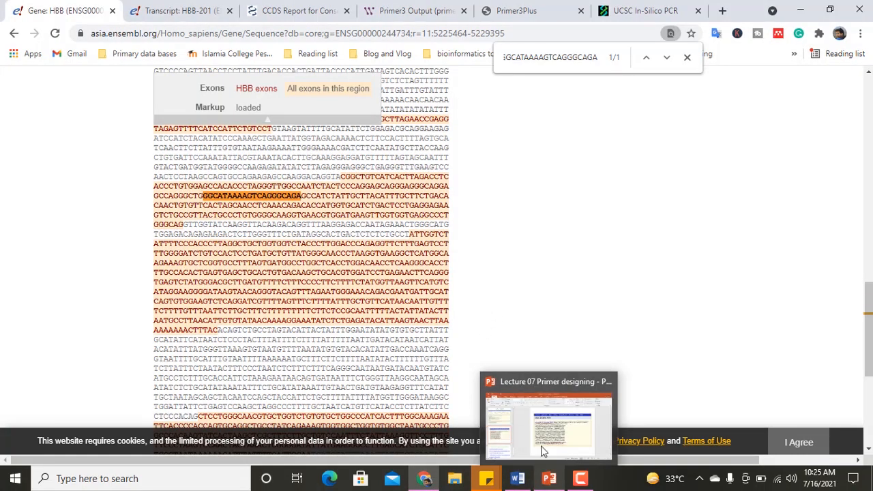
click(512, 10)
drag(448, 378, 538, 381)
click(518, 479)
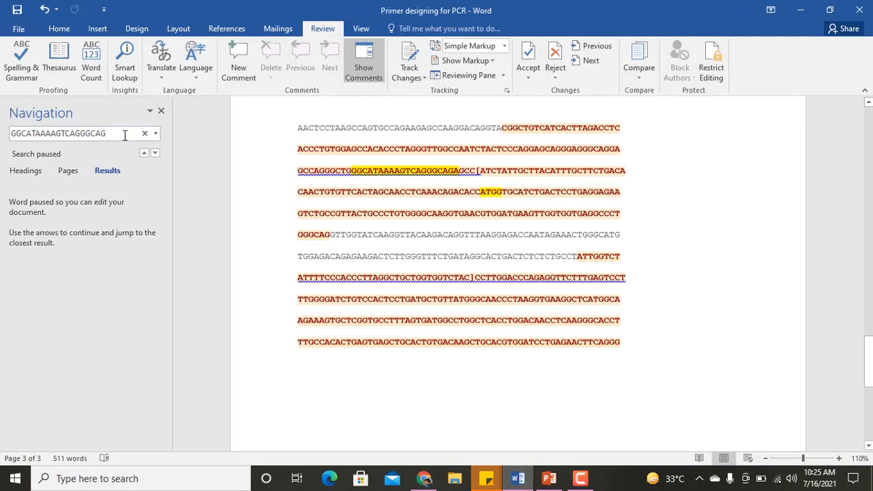
drag(5, 133, 105, 143)
key(ctrl+v)
click(31, 133)
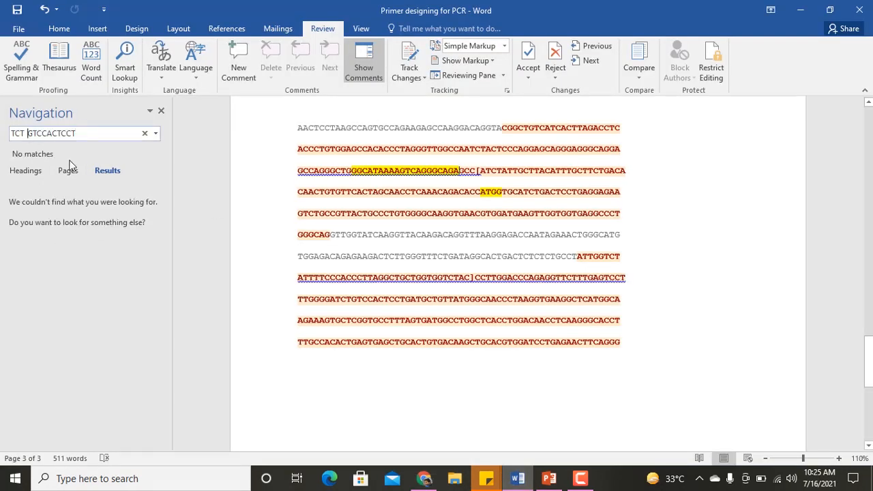
key(BackSpace)
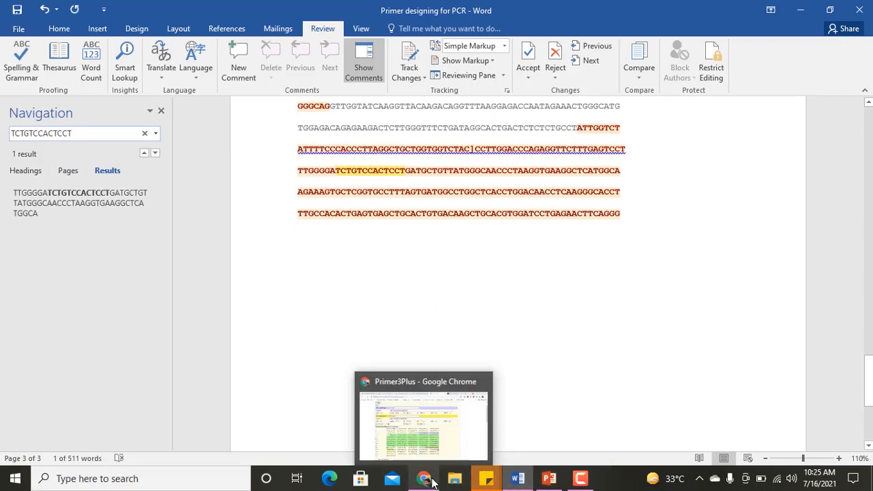
Highlight the full right primer site TCTGTCCACTCCTGATGCTG in yellow in the Word template sequence.
click(427, 480)
click(427, 480)
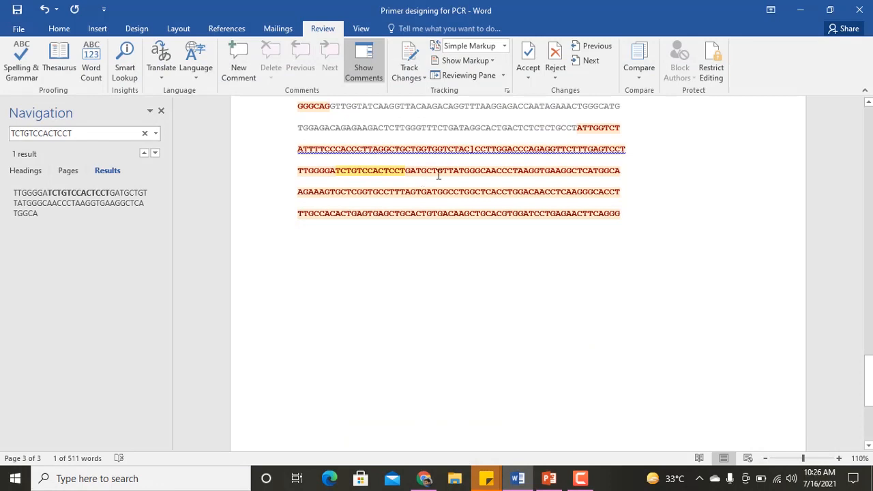
drag(445, 171, 335, 170)
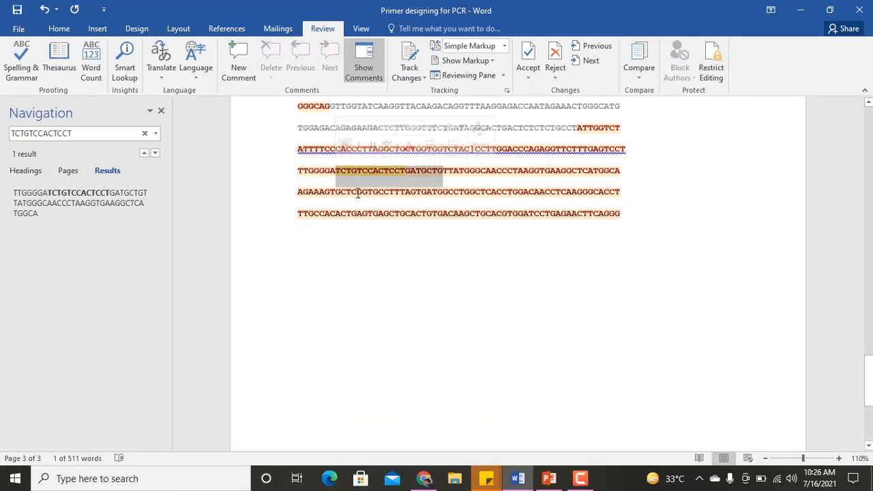
click(386, 146)
Highlight the part of the bracketed target region from the line starting CAACTGTGTTC through TTTAAGGAGAC in yellow.
scroll(481, 259, up, 3)
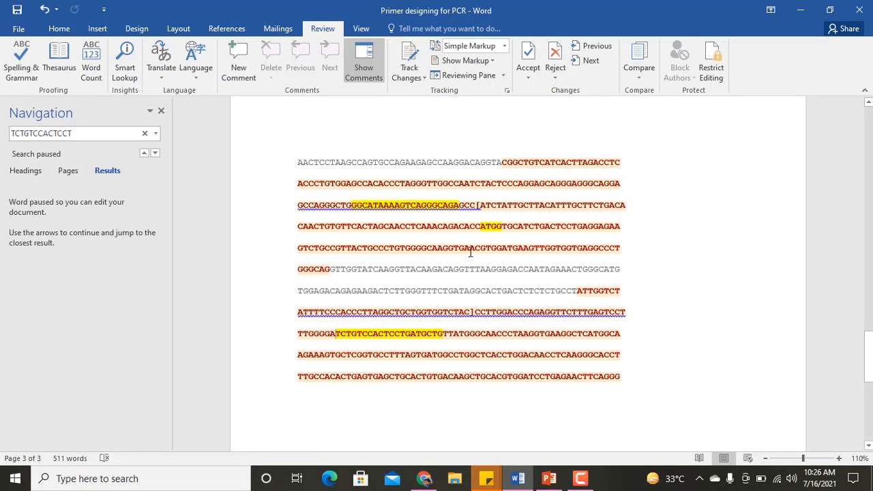
drag(300, 155, 618, 379)
click(689, 250)
drag(488, 226, 526, 279)
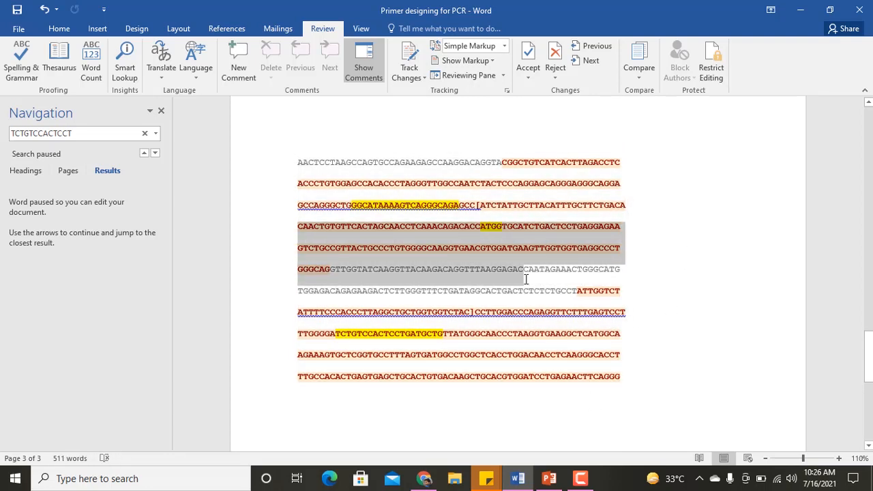
click(577, 259)
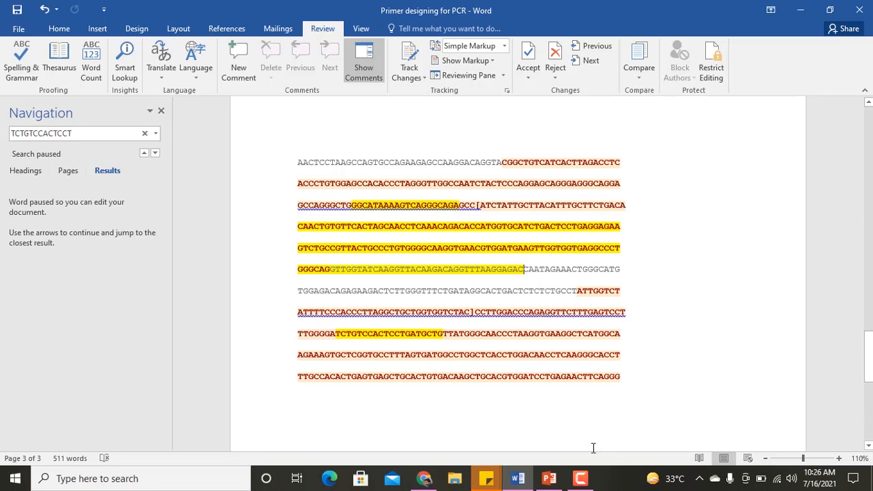
Check the character count of the highlighted forward primer GGCATAAAAGTCAGGGCAGA in the Word template sequence, then dismiss the statistics.
drag(352, 206, 460, 207)
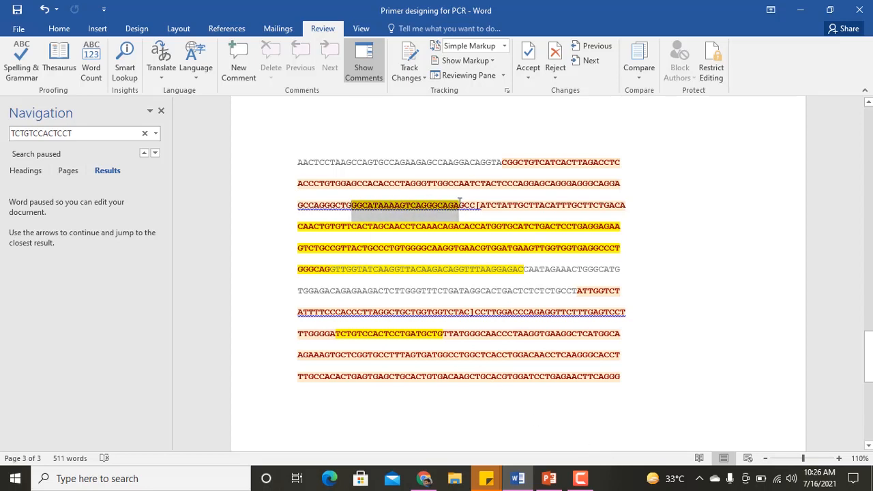
click(91, 63)
drag(415, 163, 635, 120)
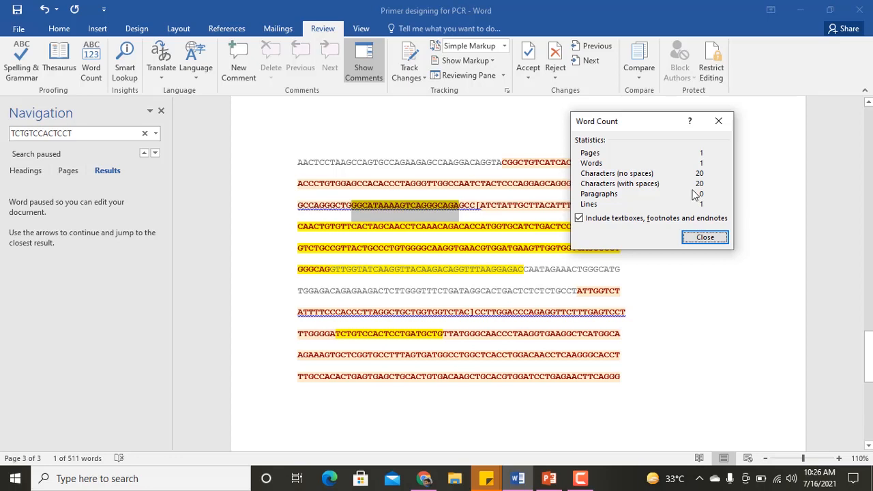
click(685, 240)
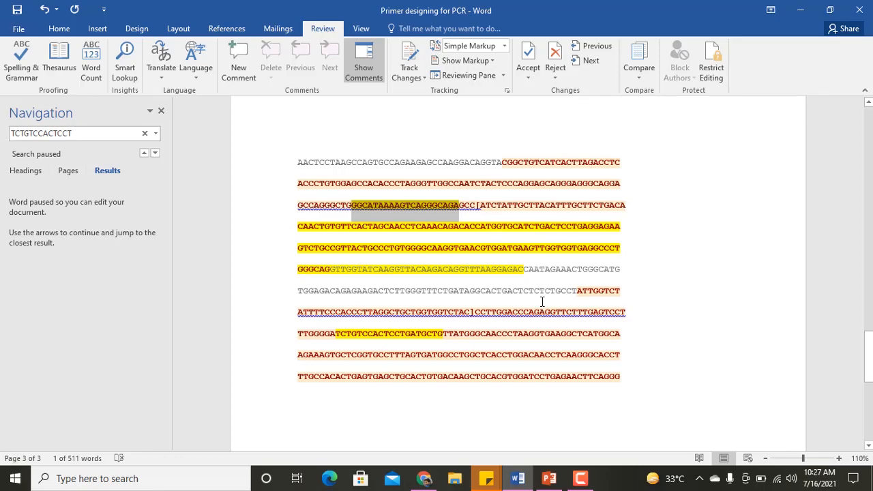
Switch to the PowerPoint primer designing lecture and review the final slide listing useful web sites for degenerate PCR primers.
click(554, 482)
scroll(485, 339, down, 1)
scroll(482, 332, up, 1)
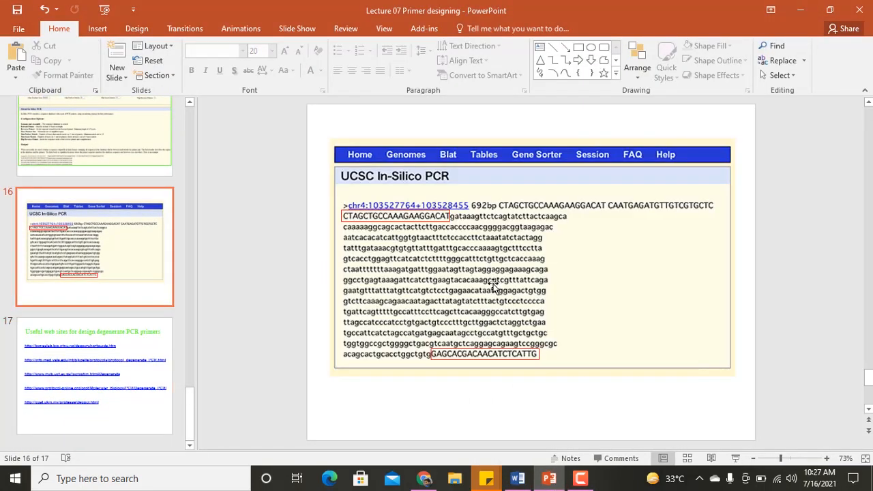
scroll(494, 286, down, 1)
drag(333, 152, 559, 372)
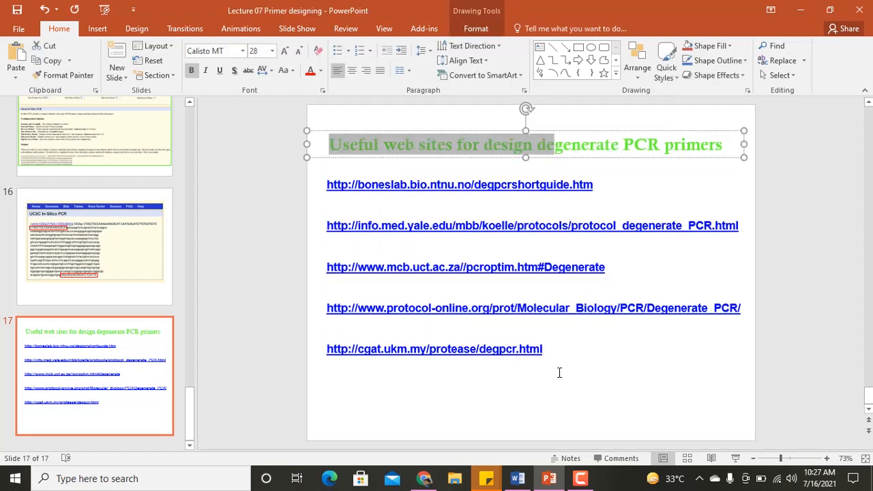
click(261, 303)
scroll(121, 298, up, 2)
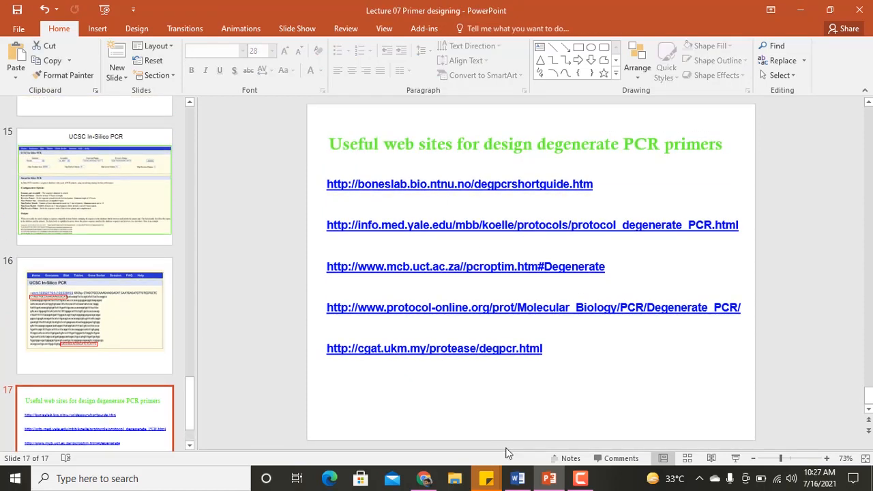